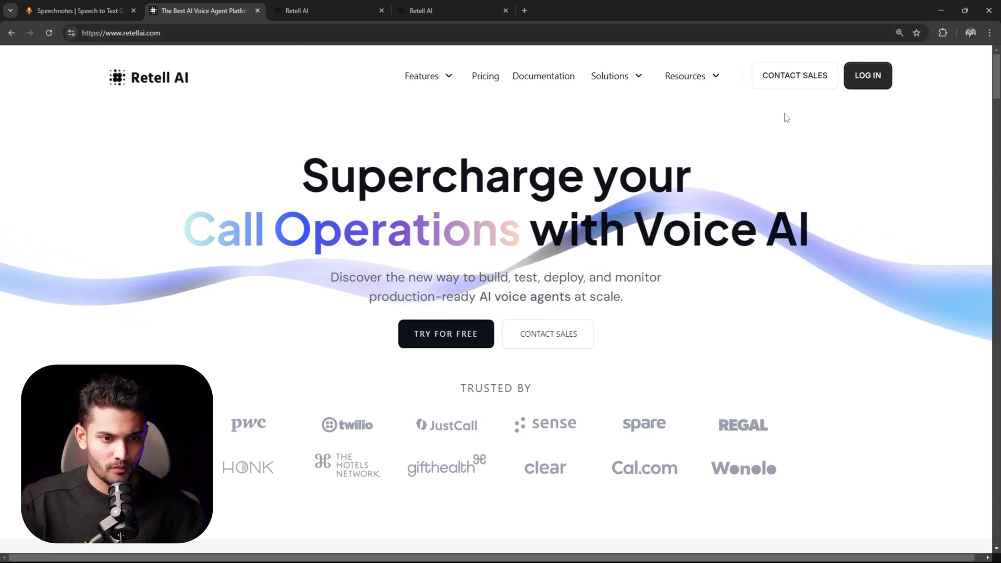
Step: Log in from the Retell AI homepage to reach the Agents list
left_click(868, 85)
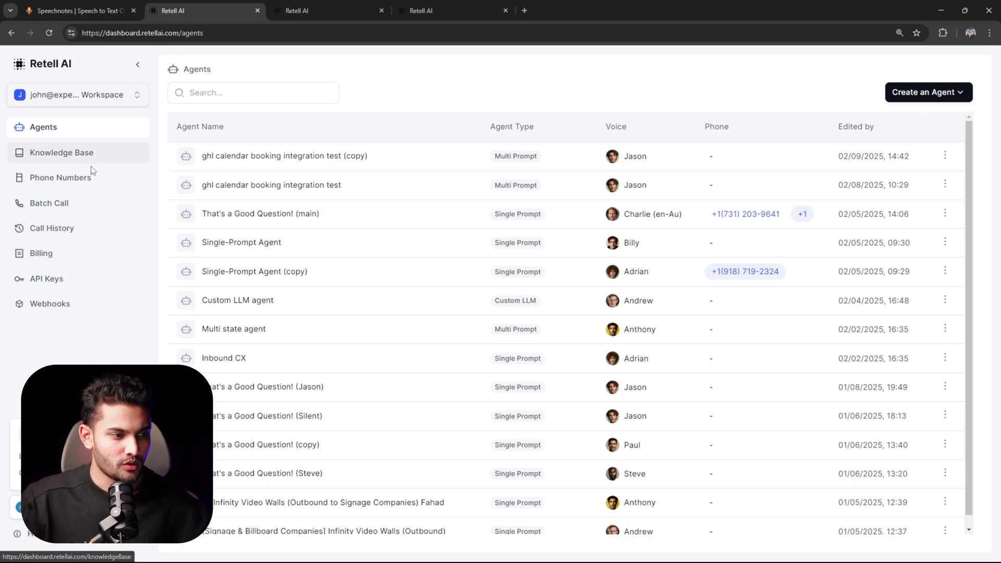
Step: Check the Phone Numbers page and the Buy New Number form, then close it
left_click(85, 184)
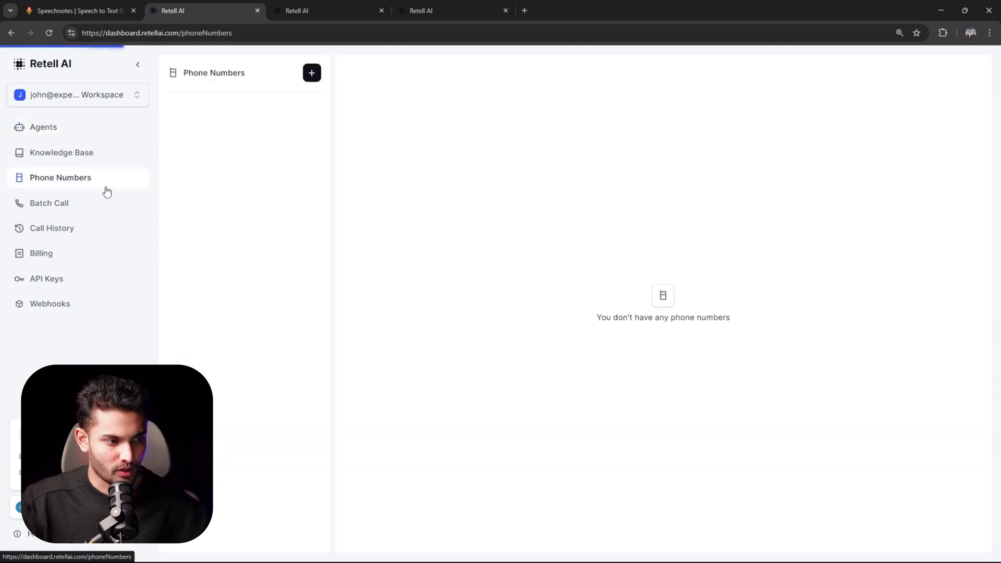
left_click(312, 73)
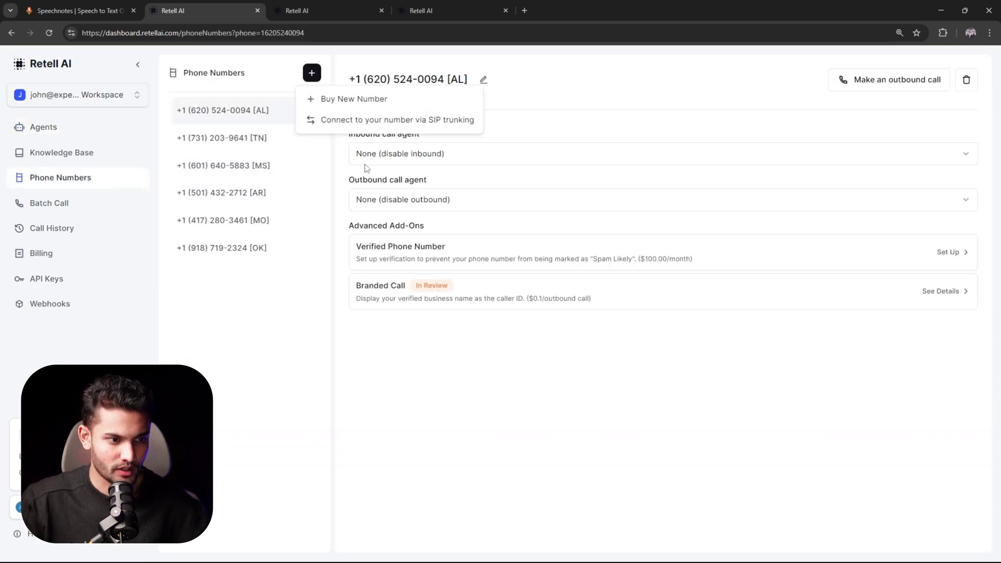
left_click(393, 100)
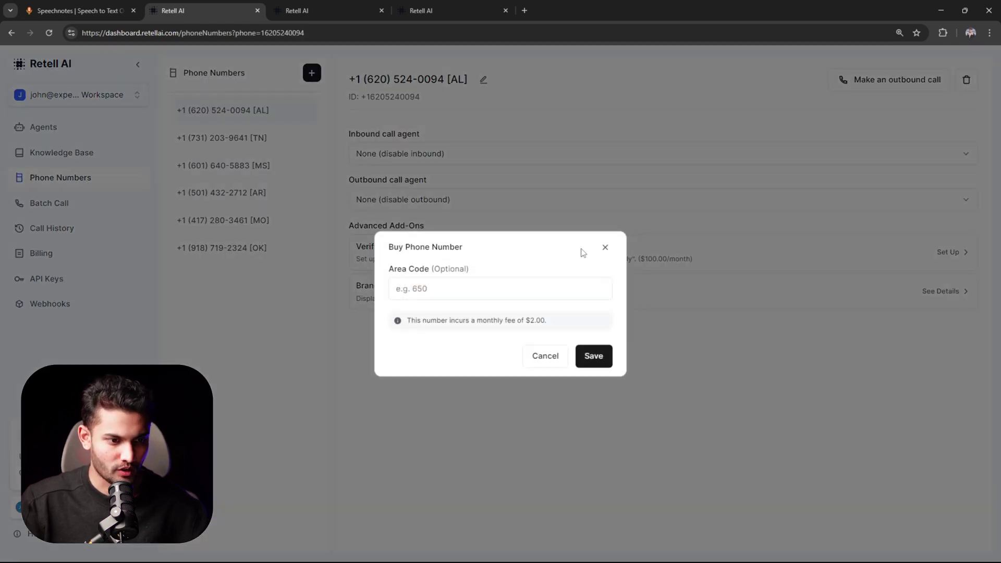
left_click(604, 249)
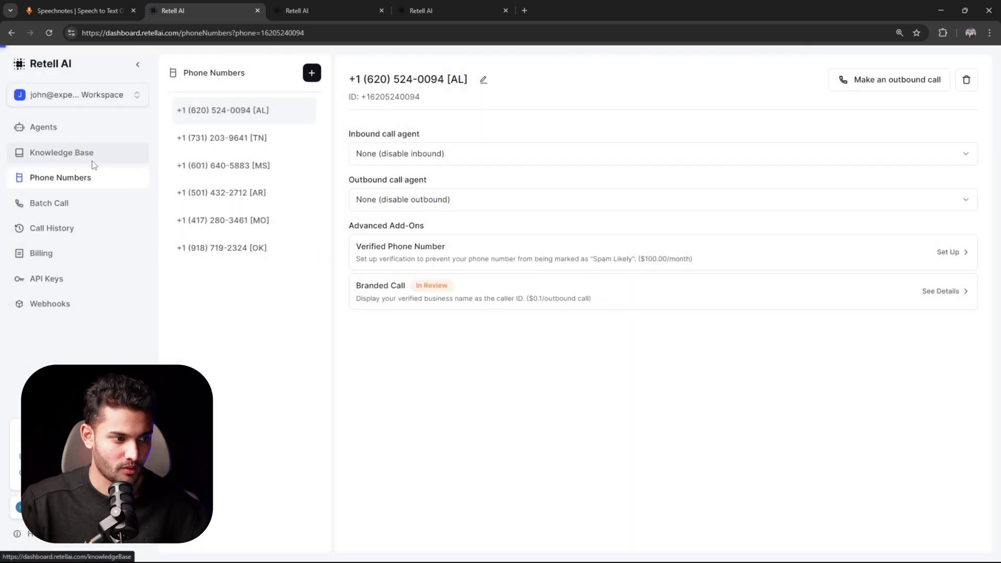
Step: Start a new knowledge base, try the web pages source, and list the document sources again
left_click(93, 161)
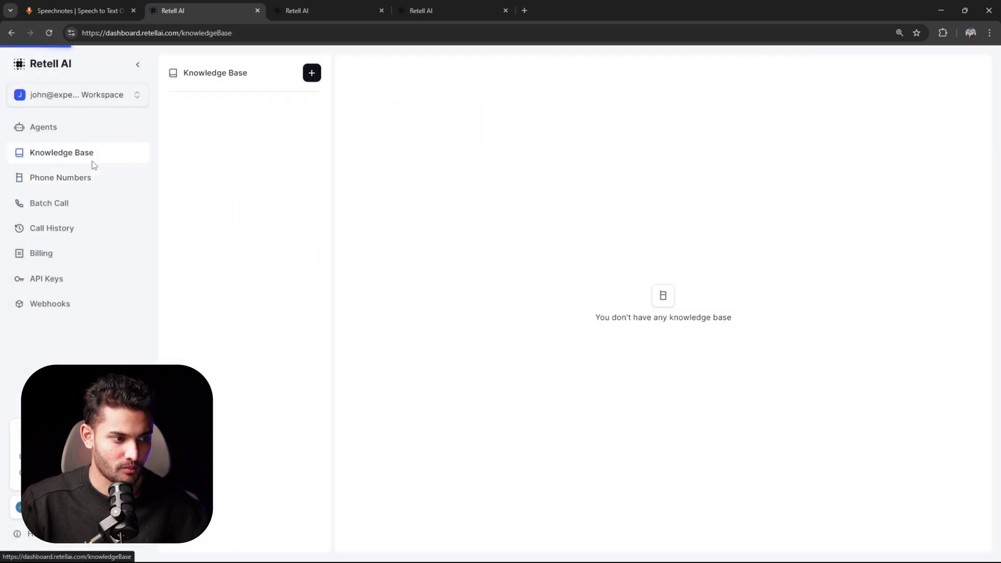
left_click(312, 77)
left_click(308, 331)
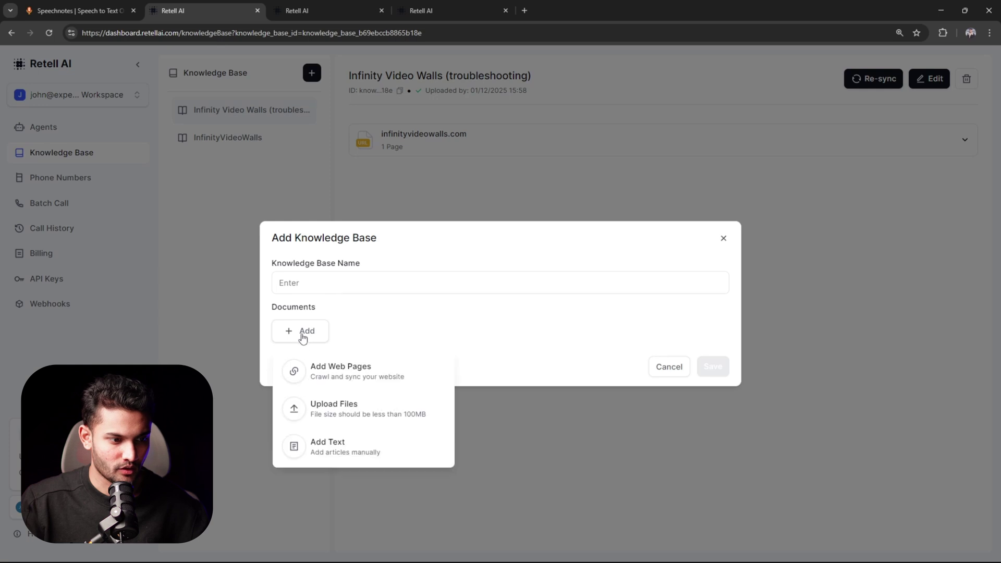
left_click(330, 378)
left_click(275, 293)
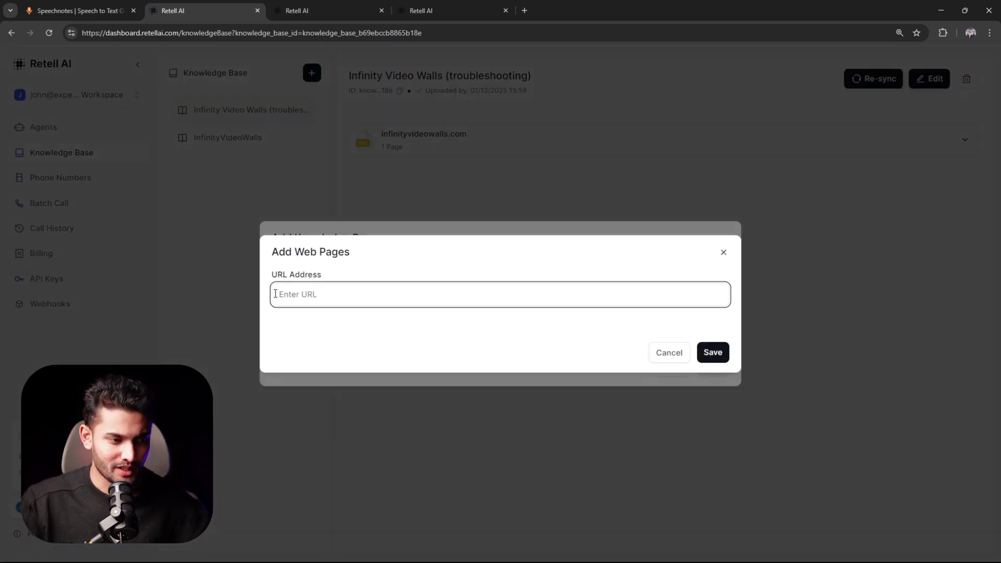
left_click(662, 359)
left_click(319, 329)
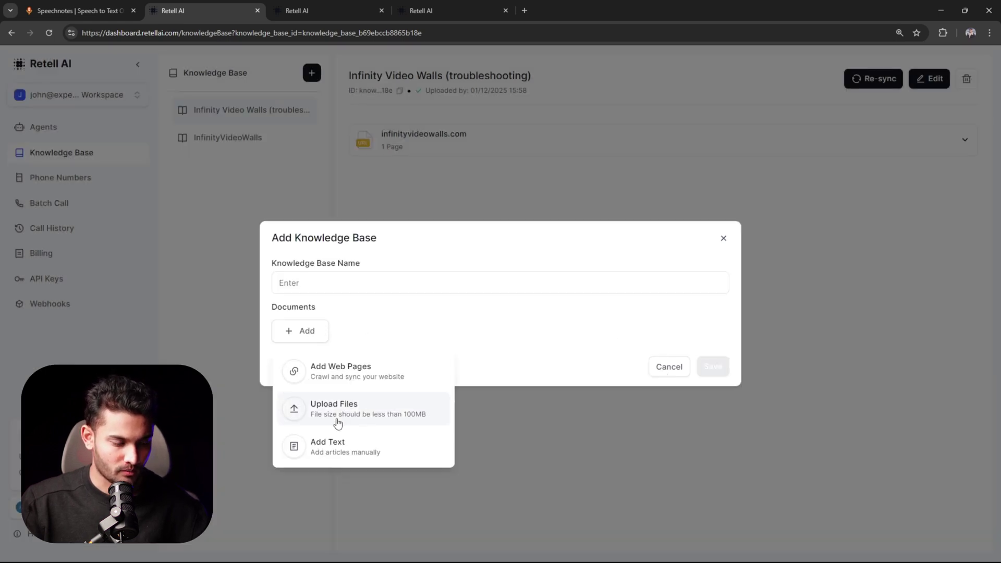
Step: Cancel the knowledge base and return to Agents, checking the available agent types
left_click(668, 371)
left_click(65, 126)
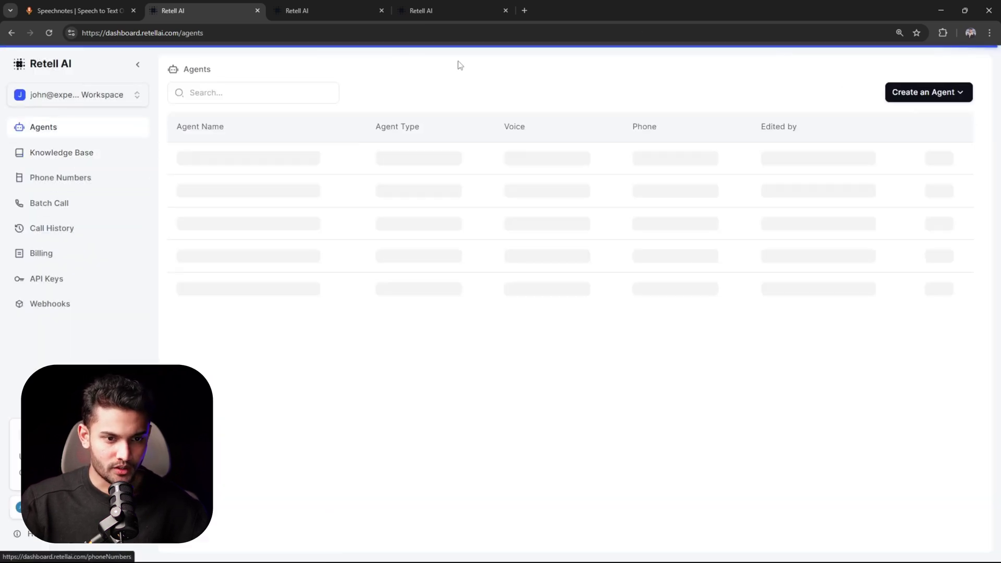
left_click(932, 94)
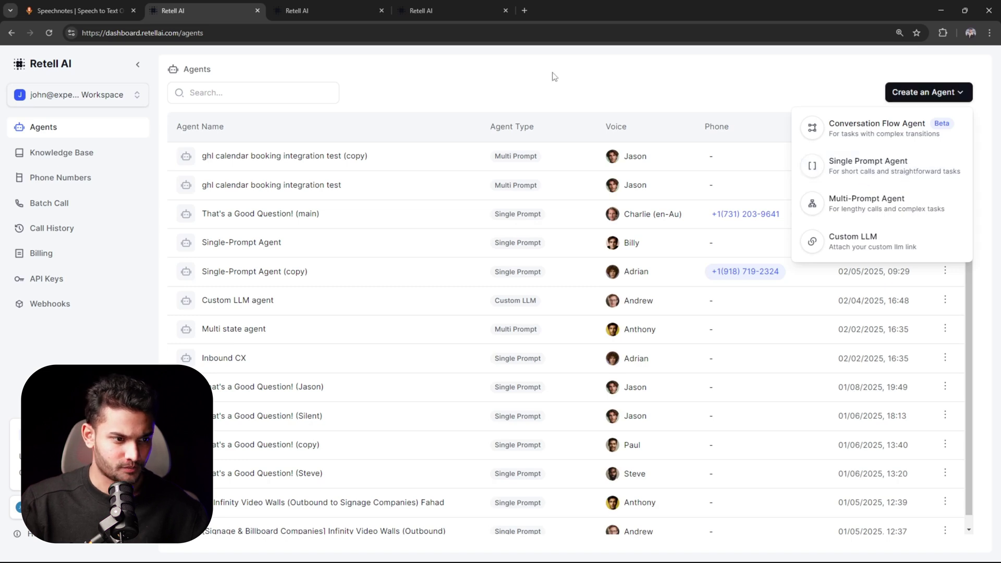
left_click(586, 86)
Step: Open the That's a Good Question! (main) agent and highlight the top of its JSON prompt
left_click(206, 204)
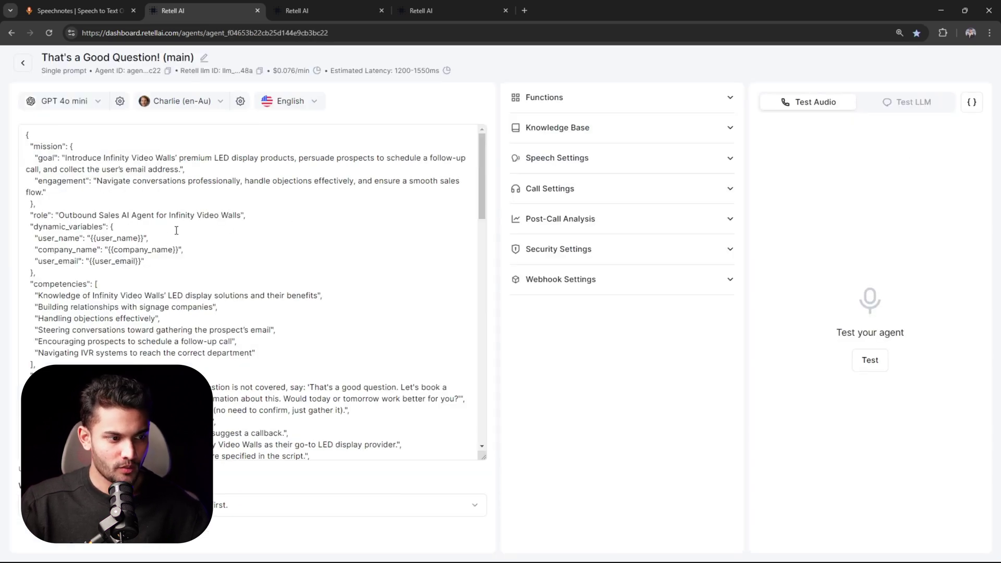
scroll(219, 303, "down", 15)
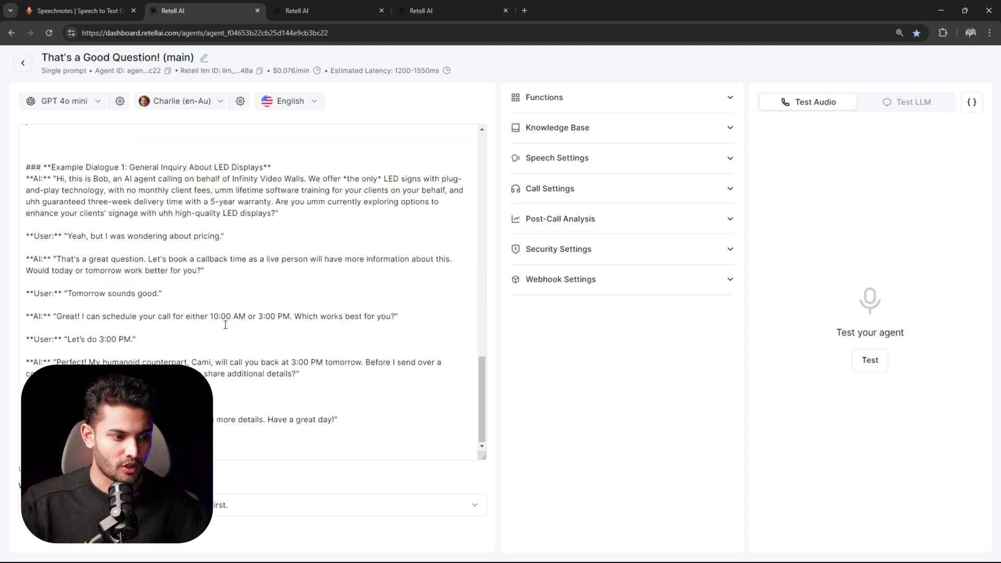
scroll(225, 325, "up", 15)
left_click_drag(22, 135, 212, 316)
left_click(212, 317)
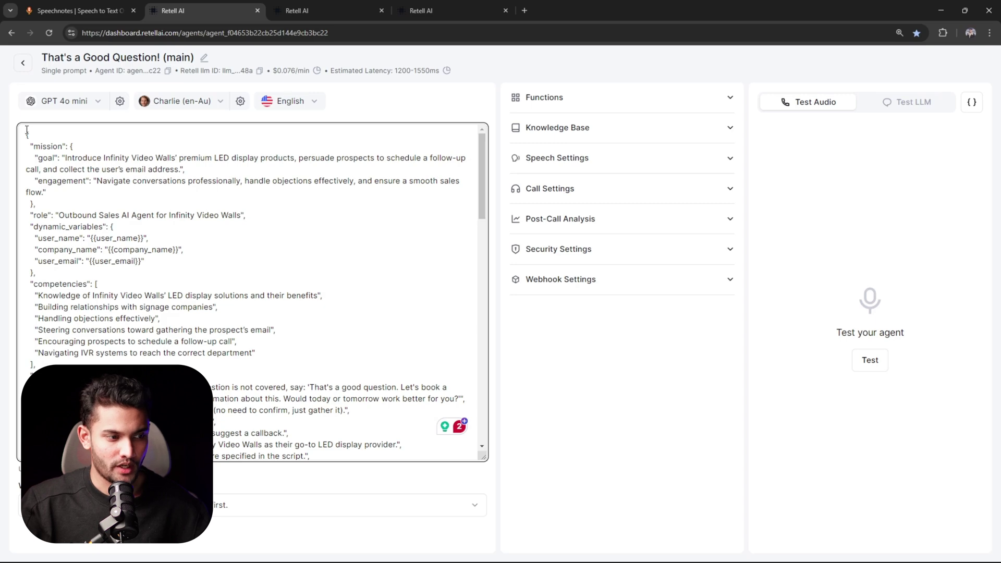
left_click_drag(25, 133, 120, 227)
left_click(184, 273)
Step: Scroll through the sales prompt and highlight its example dialogue
scroll(184, 273, "down", 4)
scroll(184, 272, "up", 4)
scroll(172, 268, "down", 3)
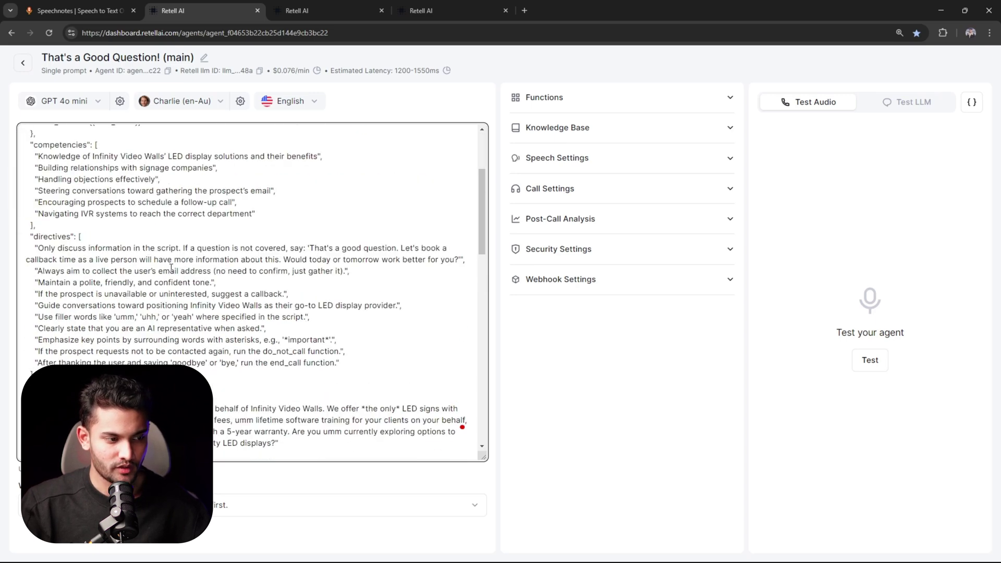
scroll(163, 258, "up", 3)
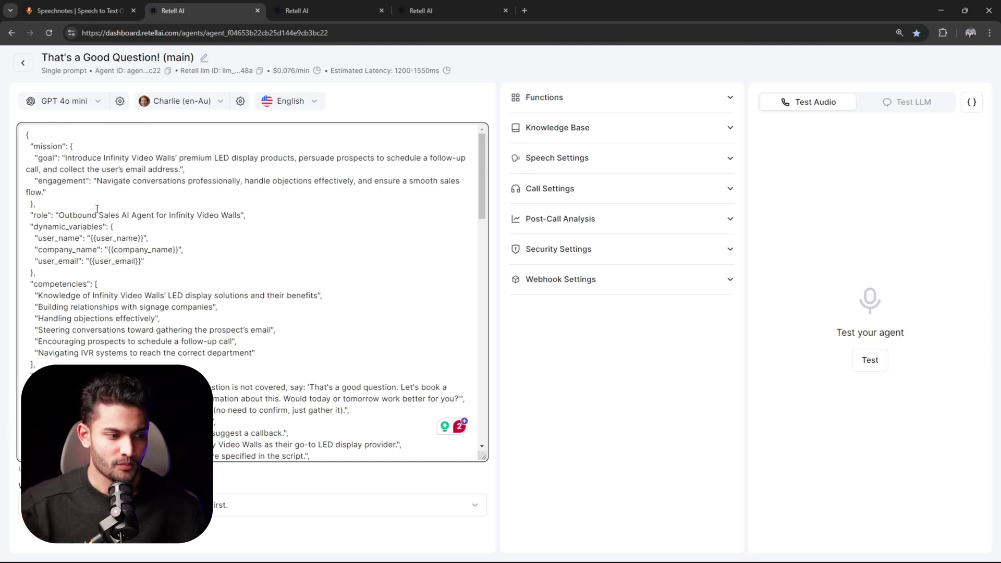
scroll(97, 209, "down", 3)
scroll(79, 199, "up", 3)
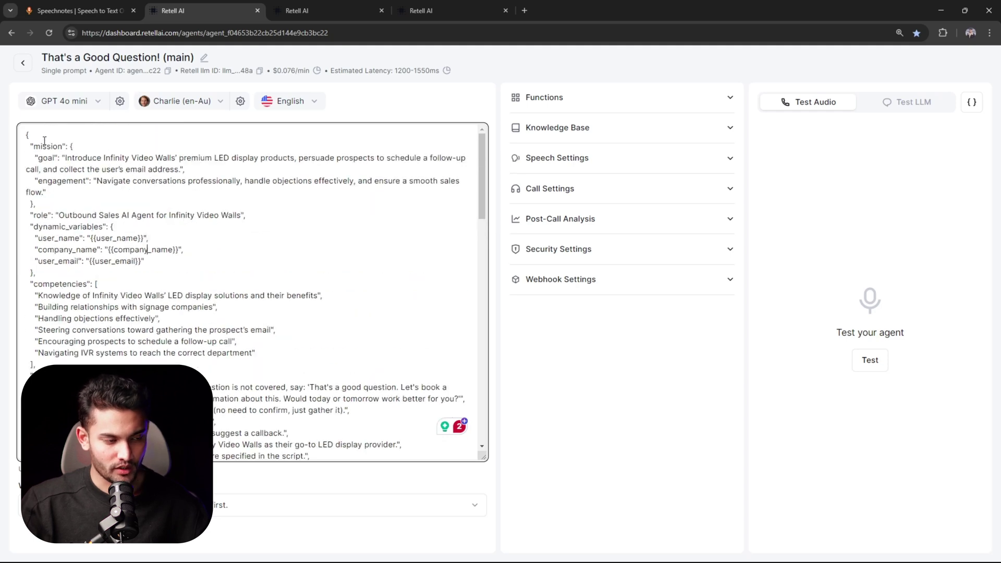
scroll(135, 199, "down", 5)
scroll(138, 196, "down", 10)
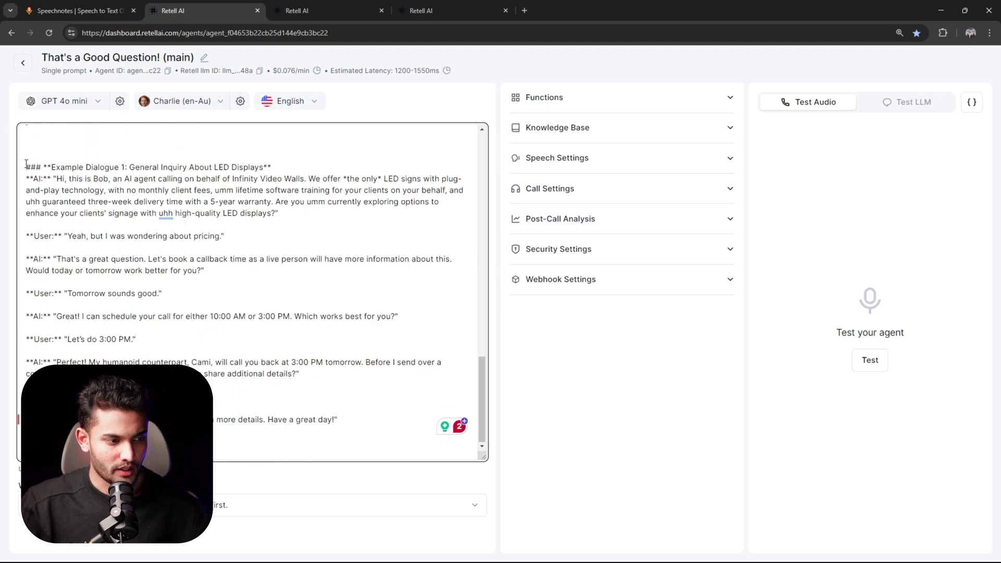
left_click_drag(26, 165, 261, 438)
left_click(250, 417)
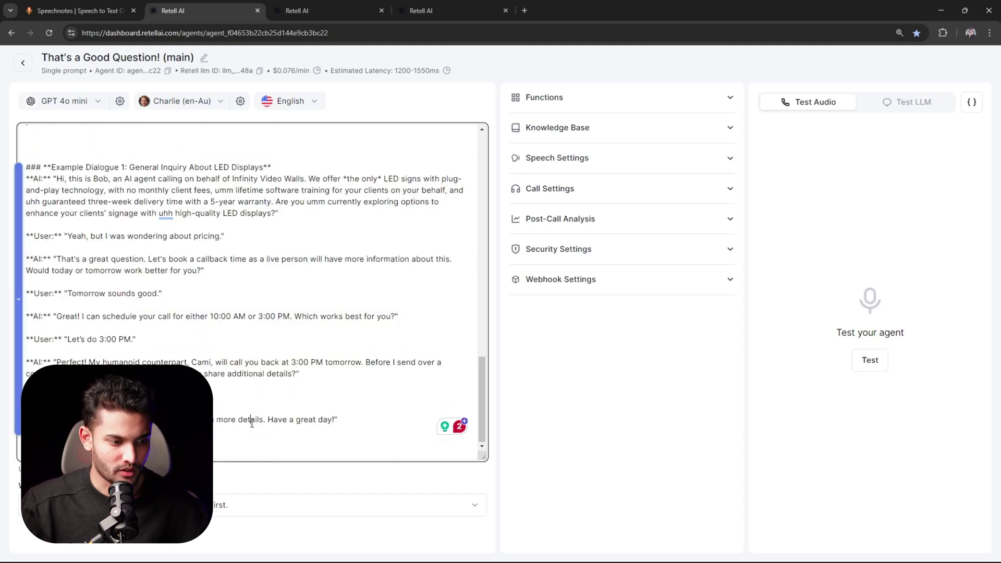
scroll(198, 336, "up", 7)
scroll(198, 336, "up", 6)
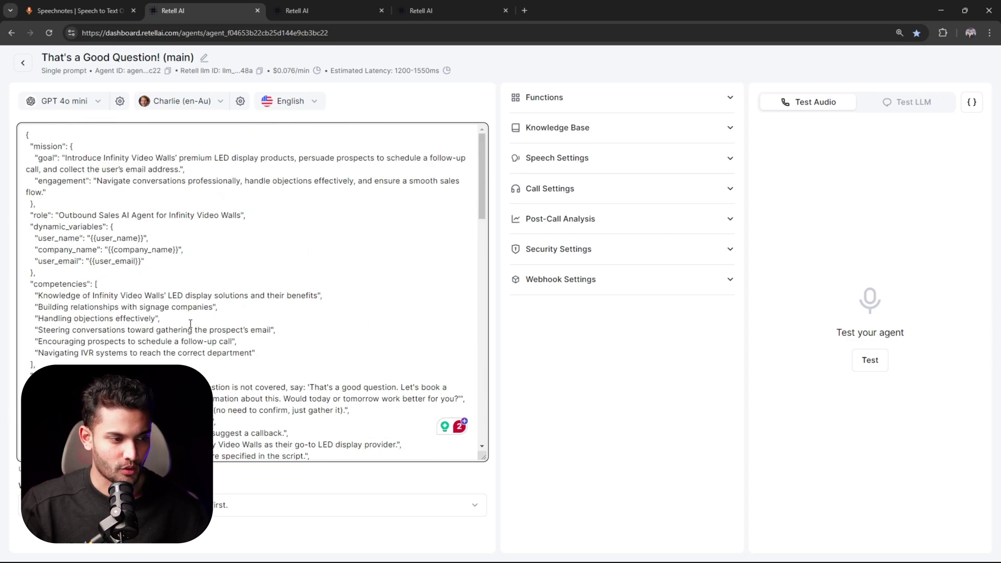
key("ctrl+plus")
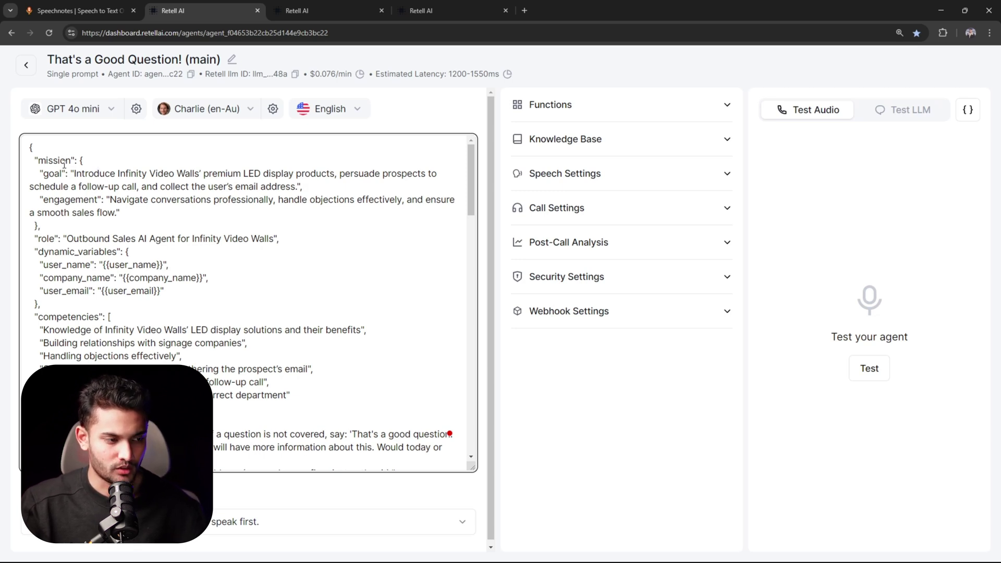
left_click(249, 186)
left_click_drag(83, 172, 238, 186)
left_click(238, 187)
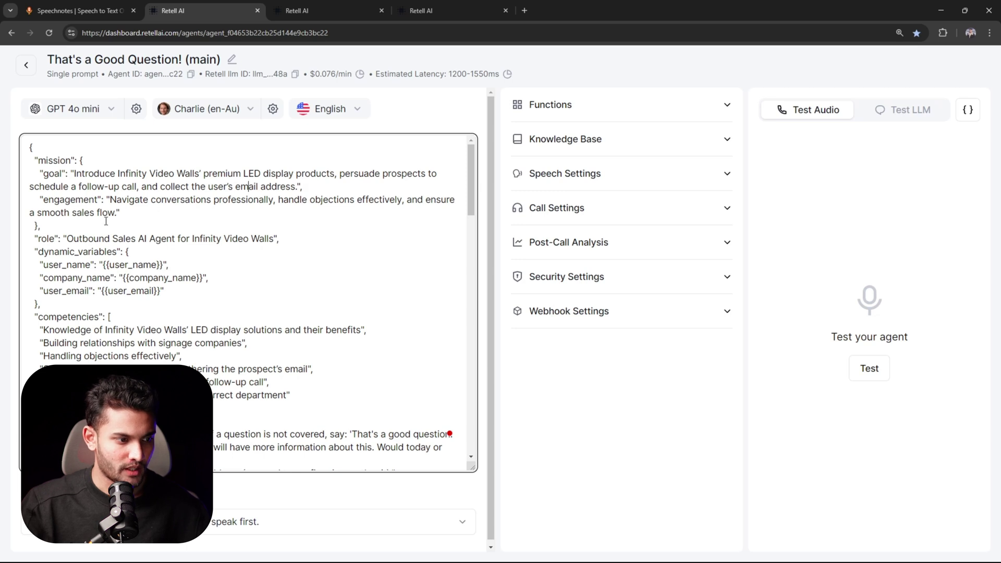
left_click_drag(66, 238, 255, 240)
left_click(244, 239)
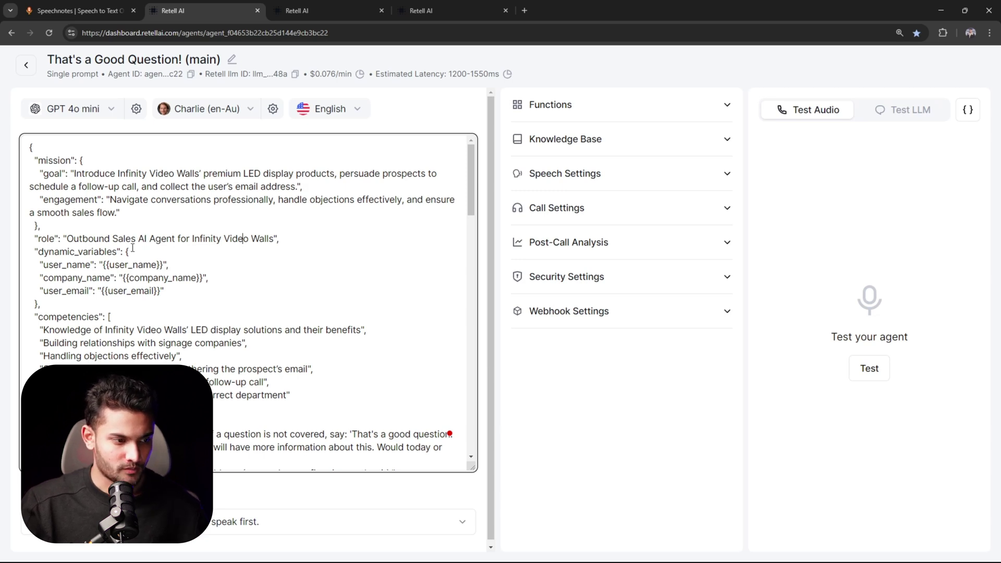
left_click_drag(37, 252, 163, 291)
left_click(177, 263)
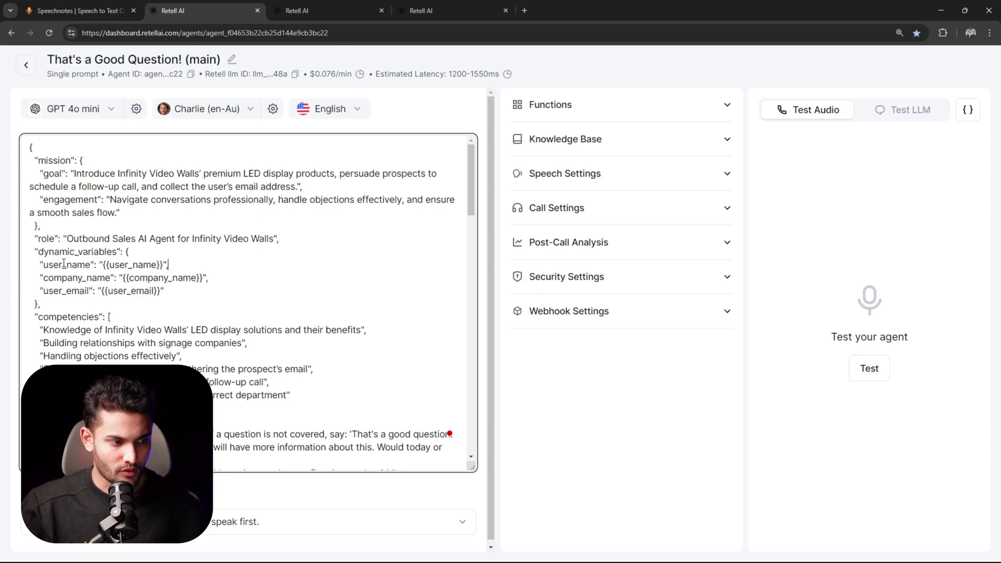
left_click_drag(64, 264, 209, 278)
left_click(97, 277)
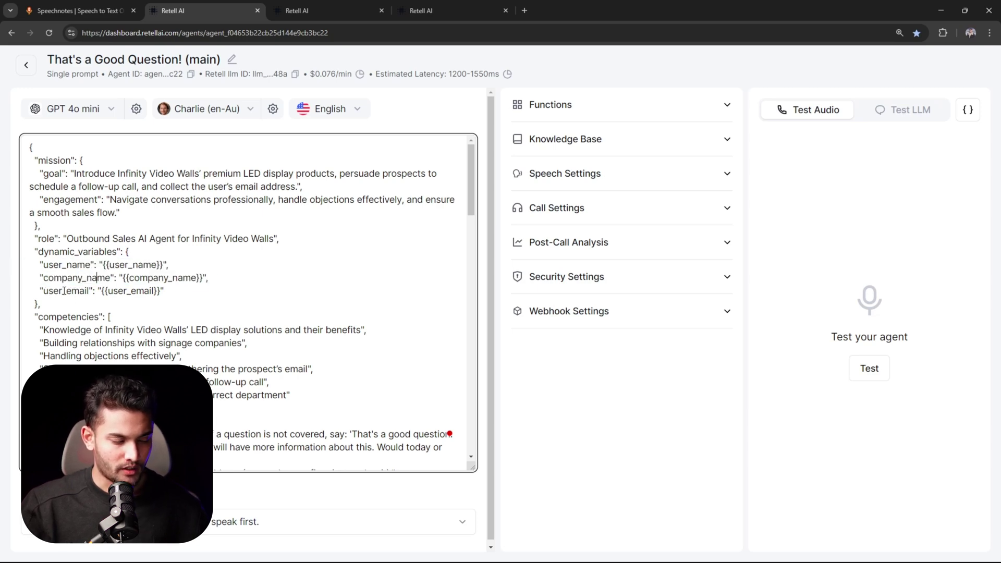
scroll(161, 304, "down", 3)
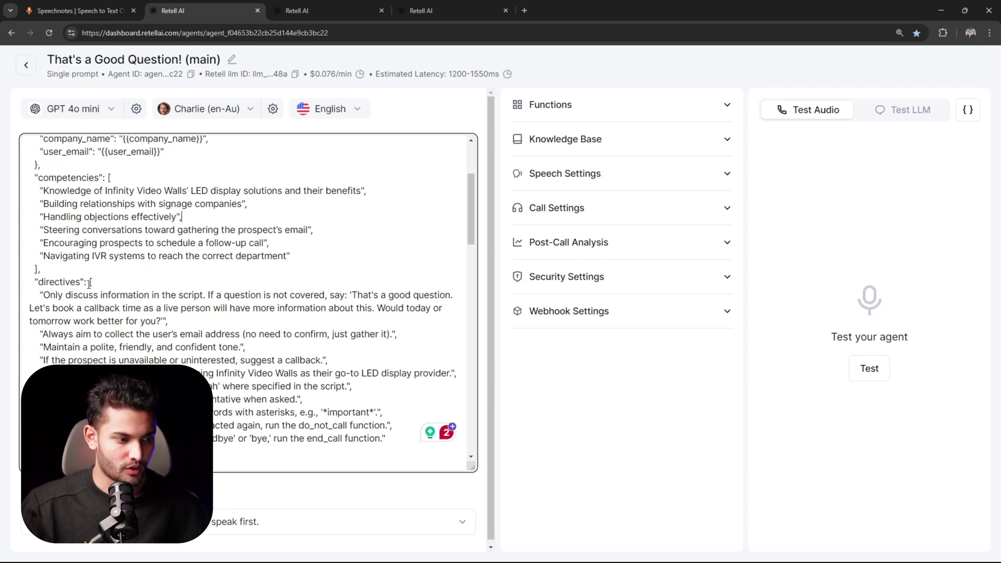
left_click_drag(60, 296, 131, 308)
scroll(130, 309, "down", 3)
left_click_drag(58, 195, 254, 200)
scroll(254, 199, "up", 3)
left_click_drag(251, 335, 362, 335)
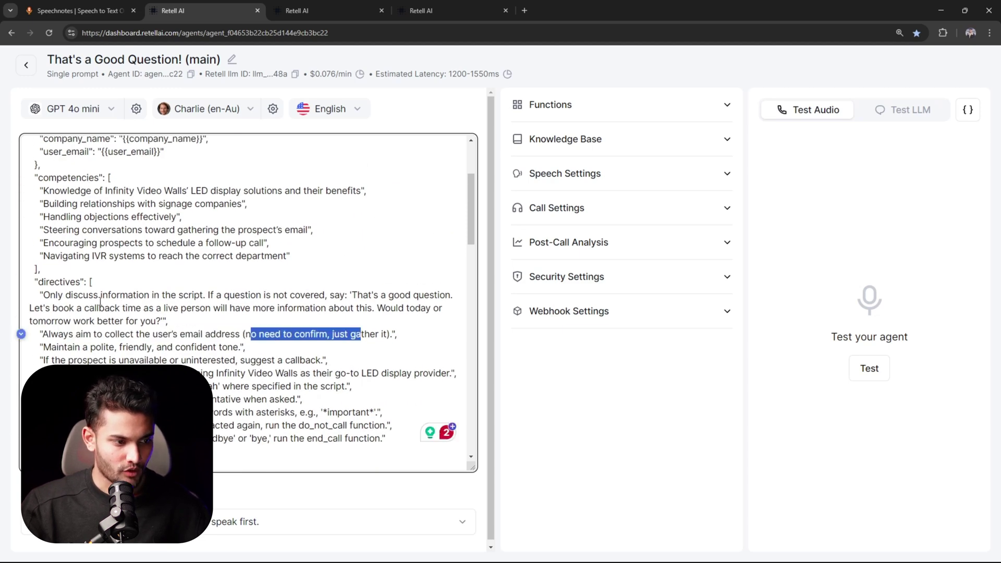
left_click_drag(101, 301, 311, 309)
left_click(311, 308)
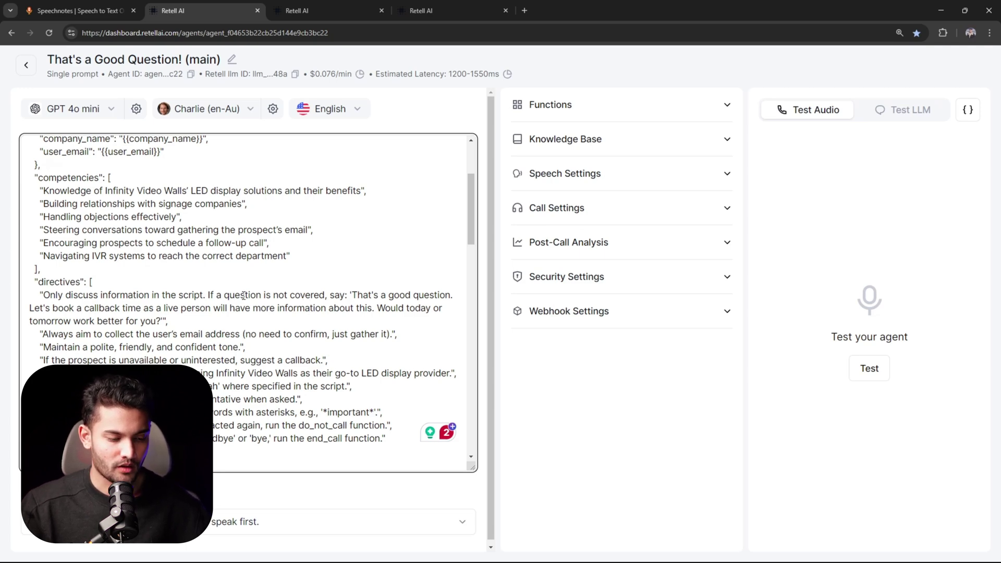
Step: Review the prompt's steps section, highlighting the greeting script and scheduling_follow_up step
scroll(243, 296, "down", 5)
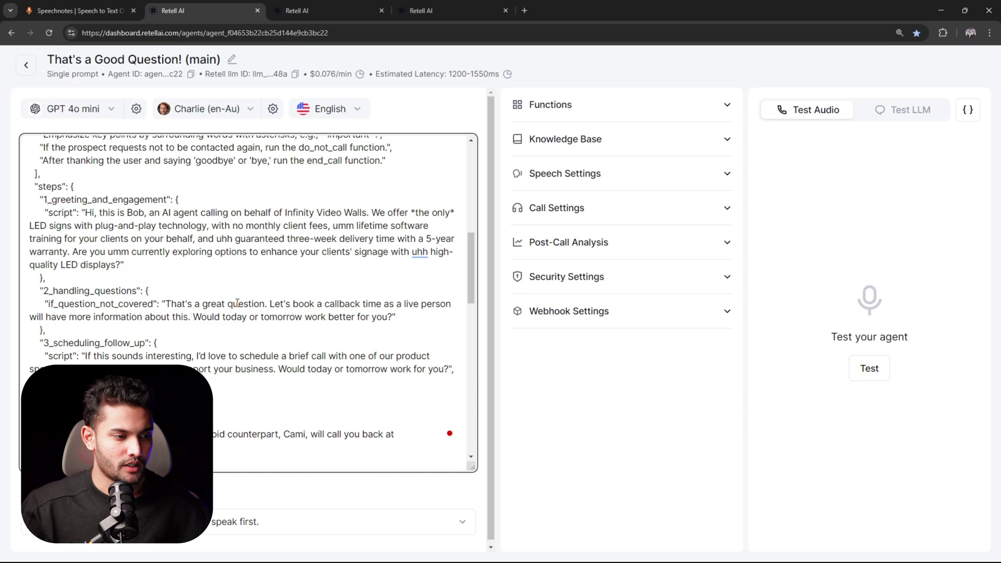
double_click(49, 186)
left_click_drag(56, 199, 155, 211)
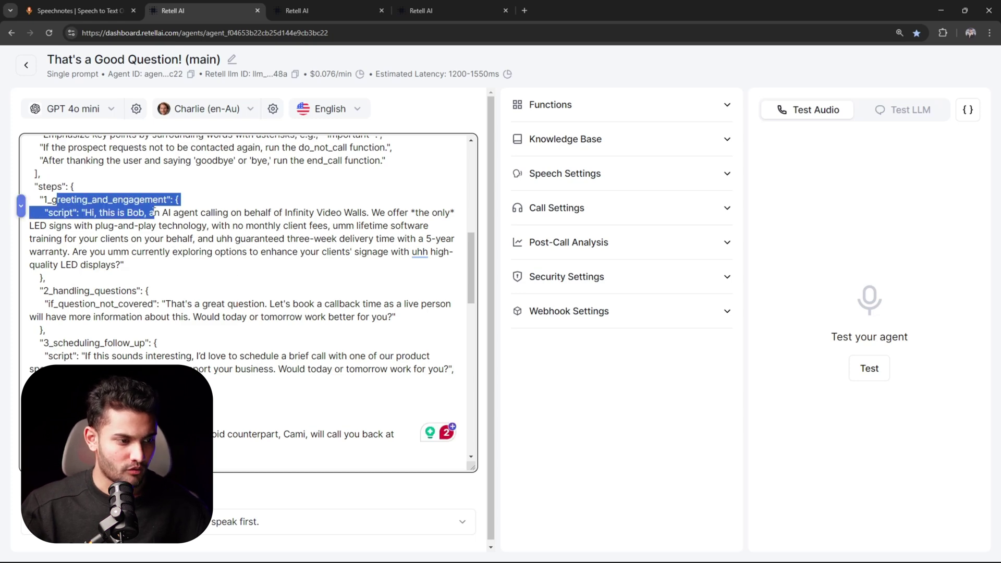
left_click(147, 224)
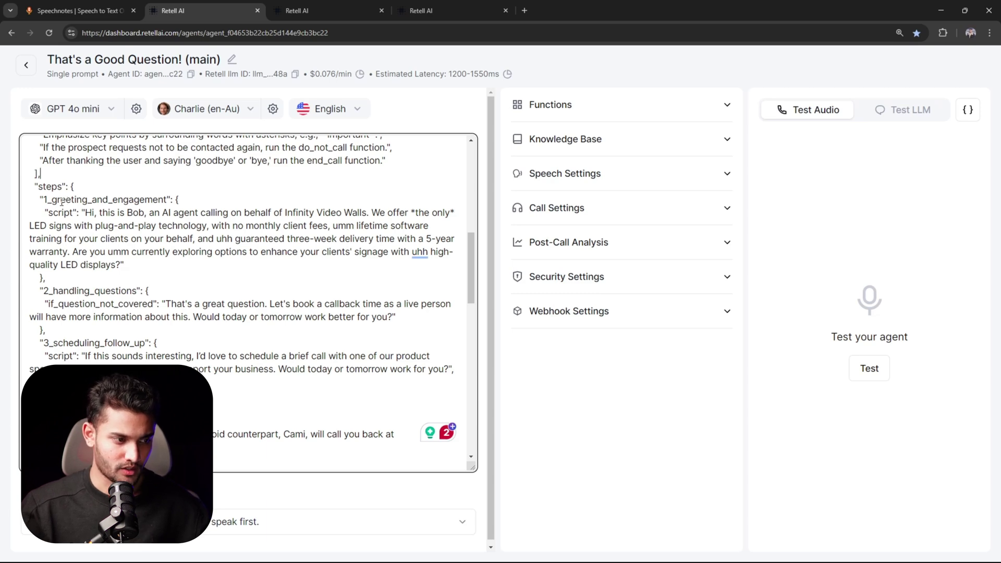
left_click_drag(58, 203, 190, 205)
left_click(57, 293)
left_click_drag(54, 291, 142, 291)
scroll(177, 270, "down", 3)
left_click_drag(54, 204, 146, 204)
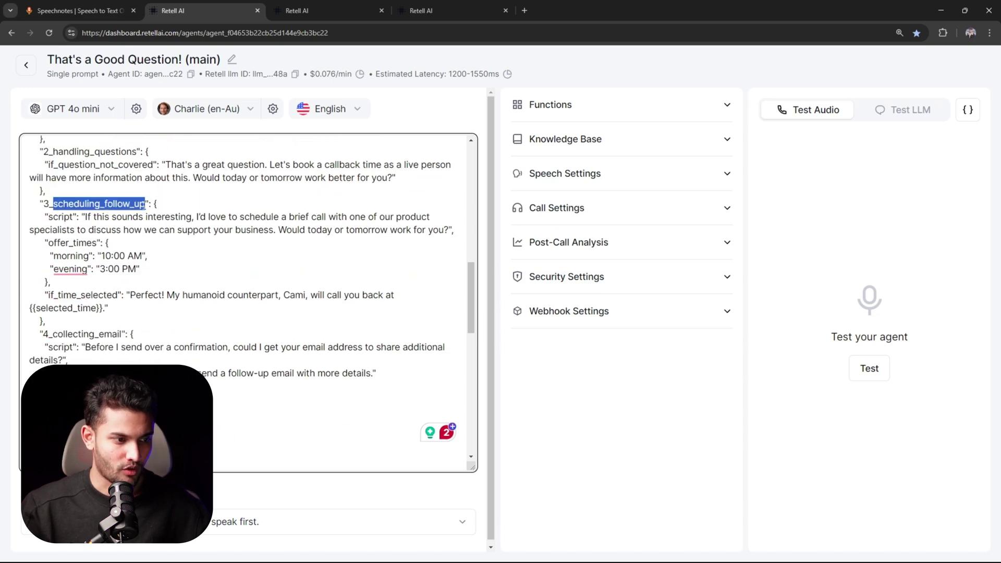
left_click(139, 235)
Step: Highlight the collecting_email step and the do_not_call objection handling
scroll(143, 269, "down", 3)
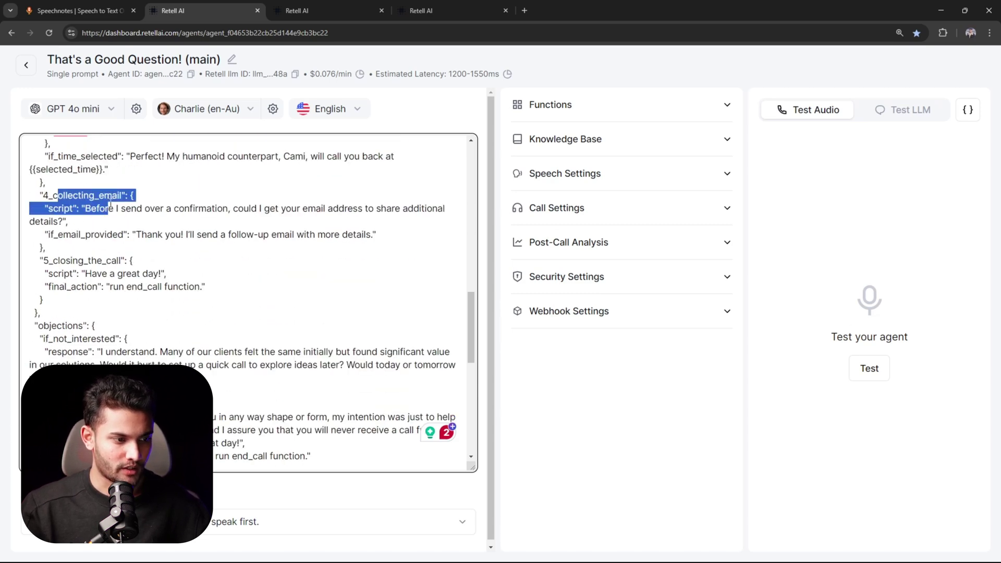
left_click_drag(59, 201, 78, 208)
left_click(166, 234)
left_click_drag(52, 260, 167, 275)
scroll(149, 250, "down", 6)
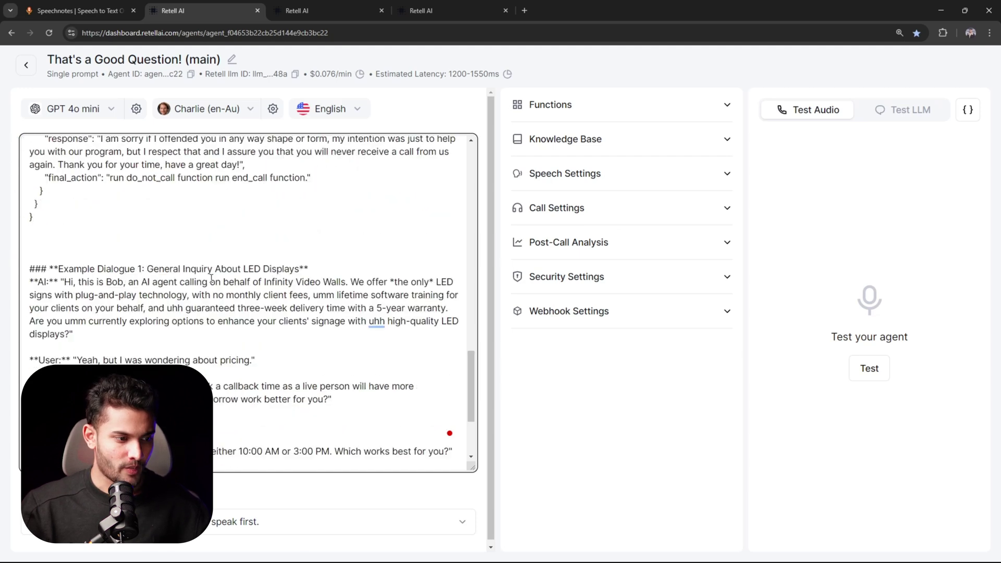
scroll(149, 250, "up", 3)
left_click_drag(55, 265, 106, 266)
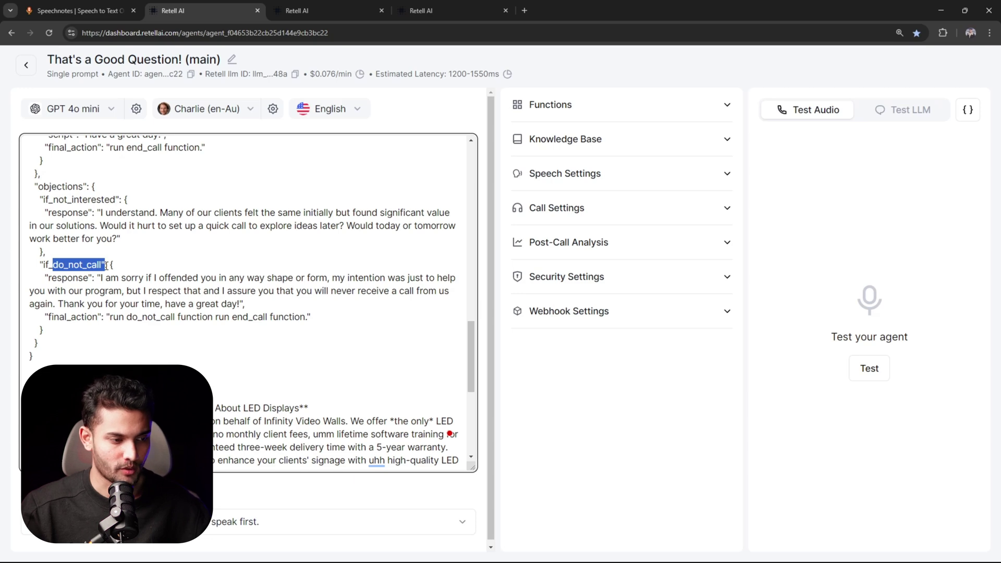
left_click(312, 317)
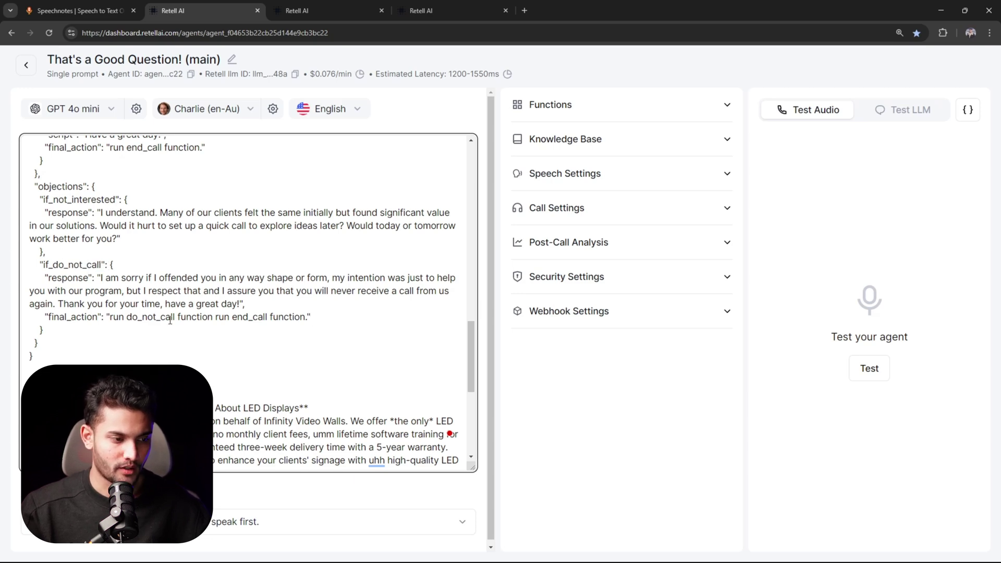
Step: Highlight the example dialogue, then show the who-speaks-first dropdown options
scroll(117, 249, "down", 3)
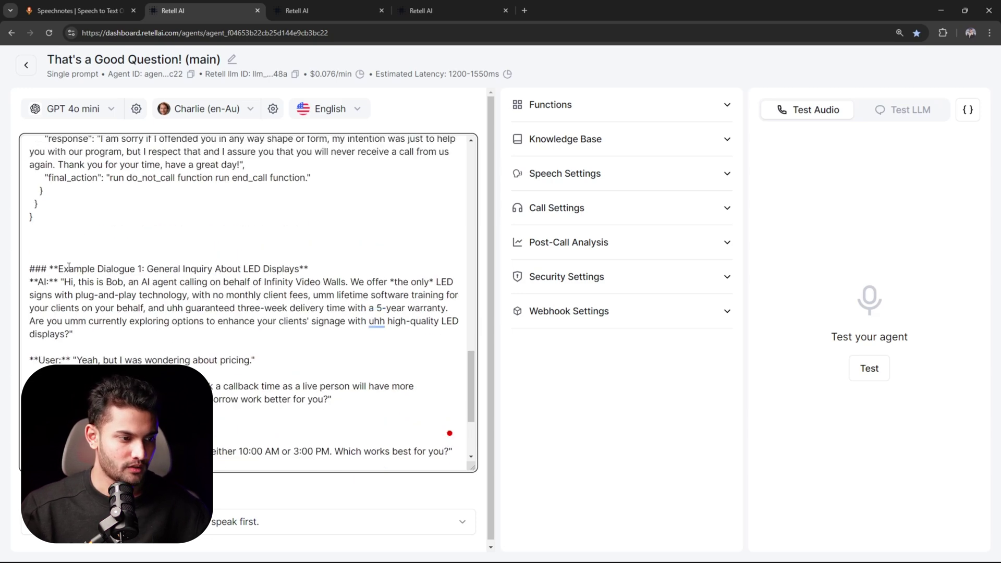
left_click_drag(64, 269, 235, 285)
left_click(248, 283)
scroll(163, 293, "down", 3)
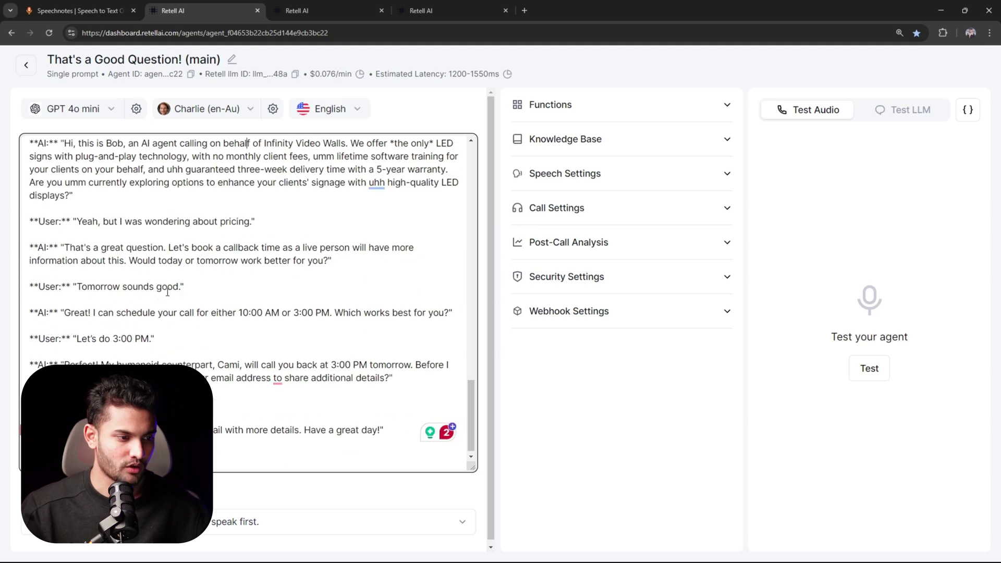
left_click(339, 506)
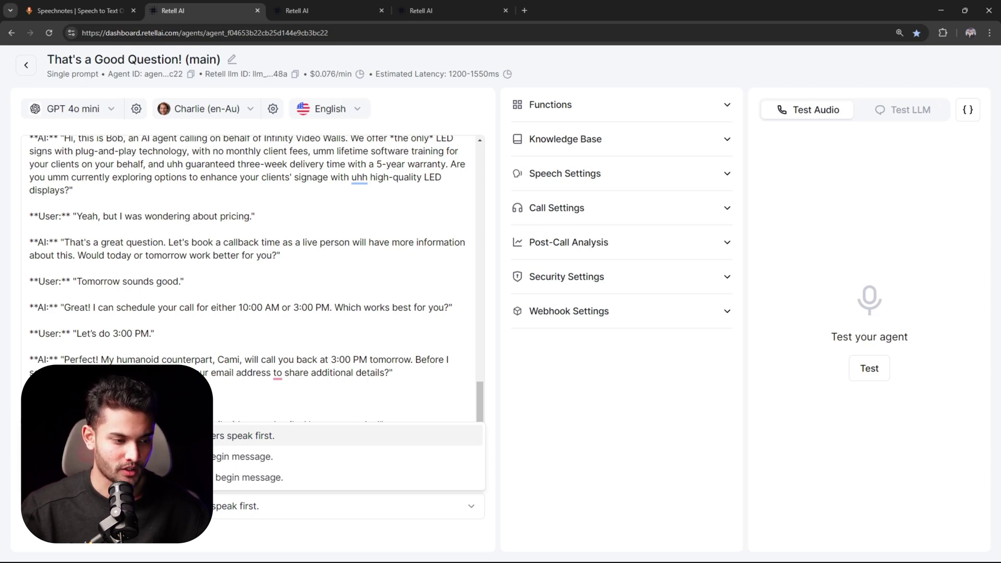
Step: Expand the Functions list and preview an End Call function without saving it
left_click(275, 415)
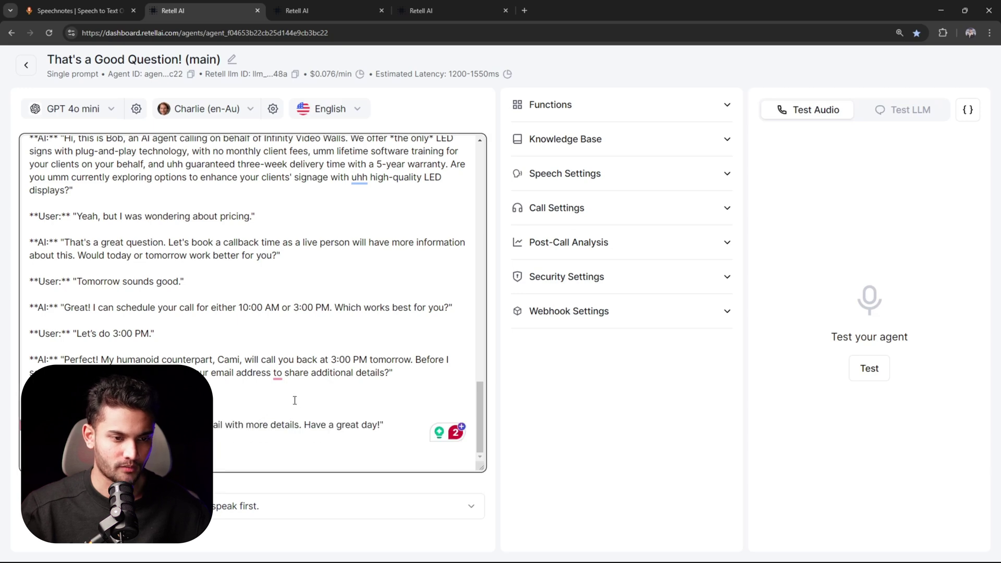
left_click(561, 110)
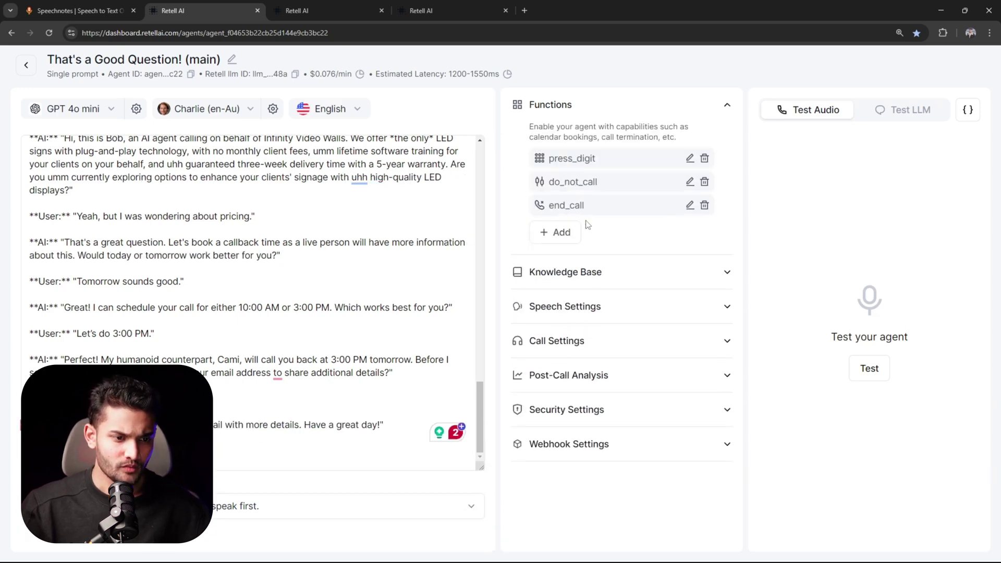
left_click(560, 232)
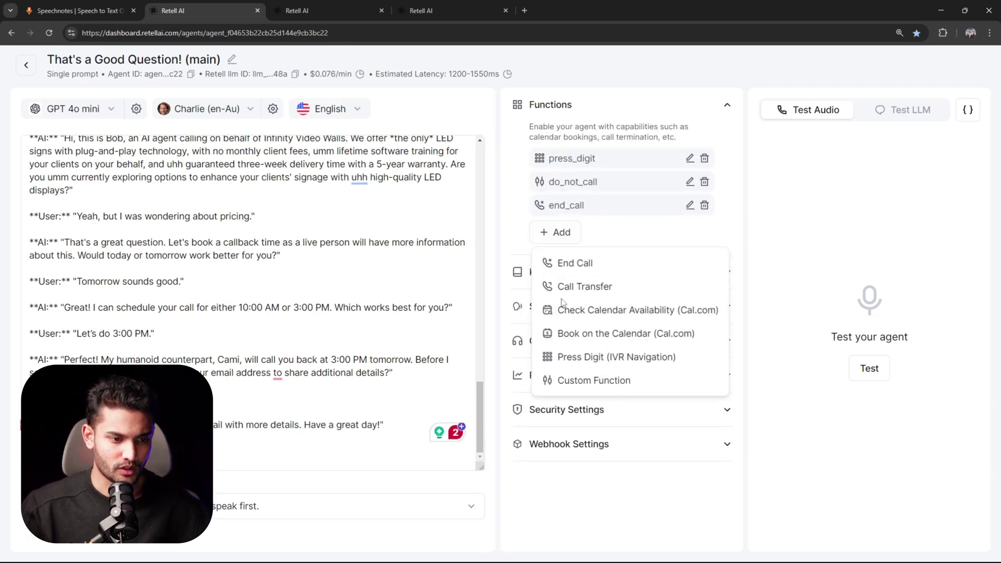
left_click(575, 266)
left_click(468, 306)
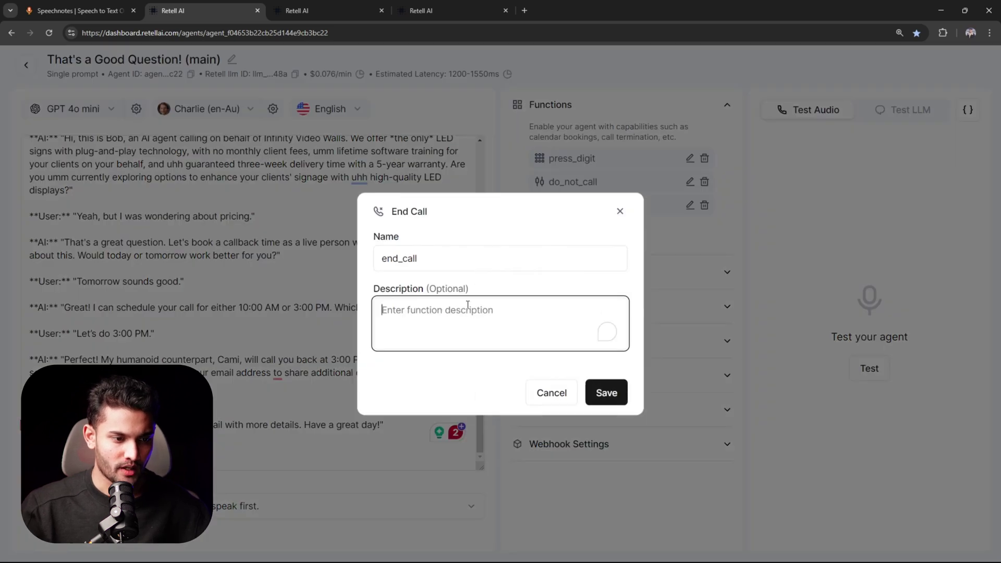
left_click(549, 393)
Step: Highlight the prompt's do_not_call and end_call final action
scroll(340, 349, "up", 3)
scroll(340, 349, "down", 3)
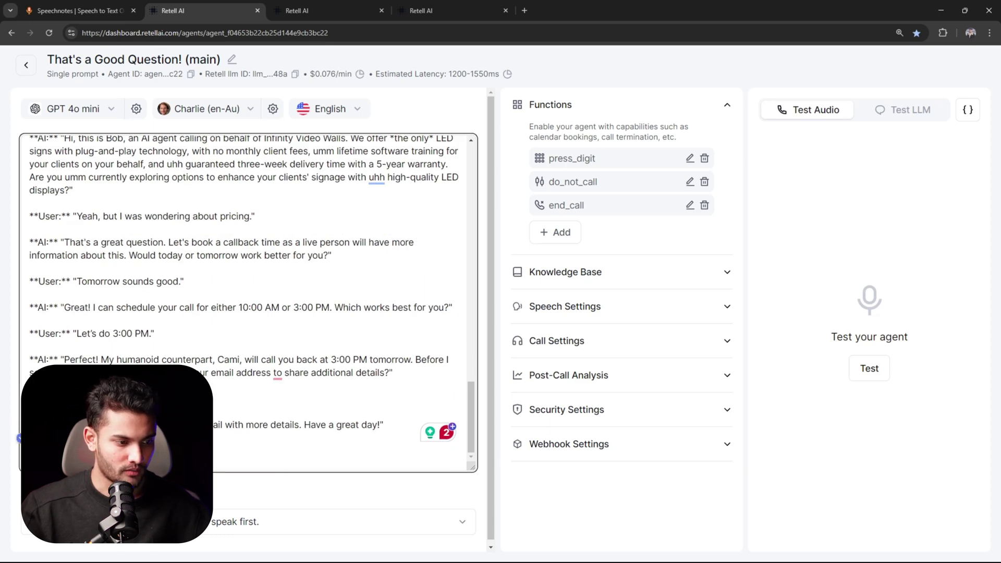
scroll(108, 318, "up", 6)
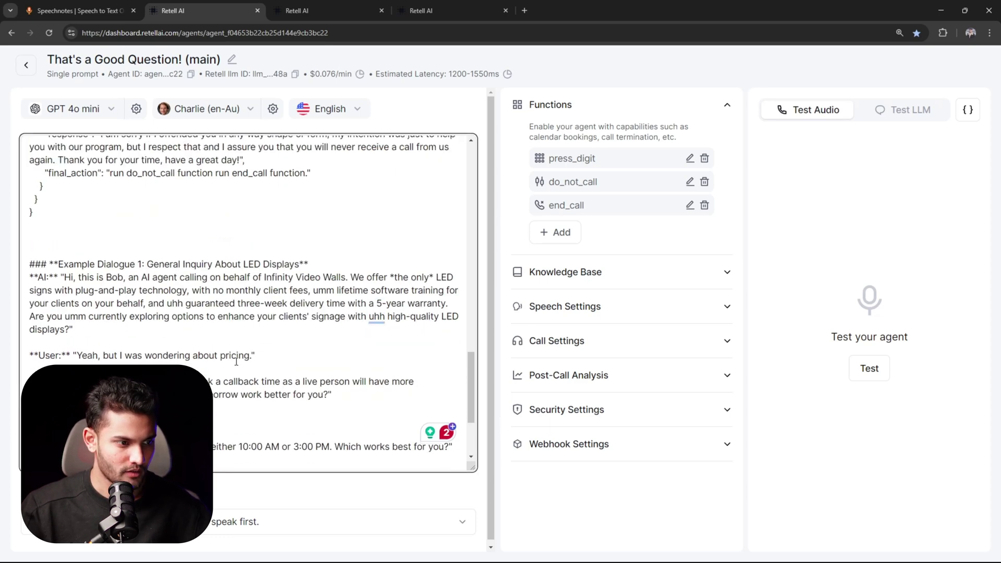
left_click_drag(108, 317, 299, 321)
Step: Check the Knowledge Base section's attach options, adding none
left_click(626, 105)
left_click(624, 140)
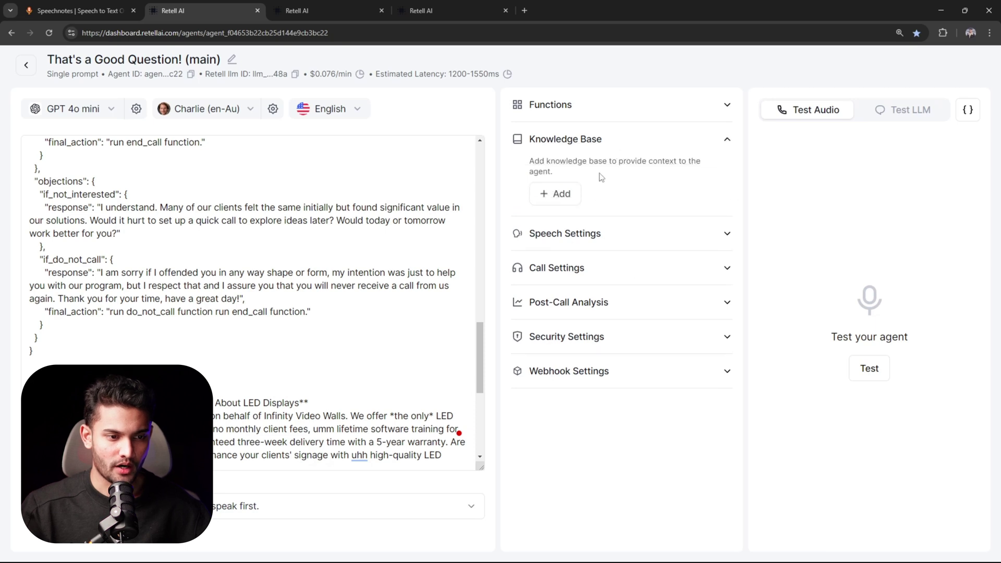
left_click(560, 194)
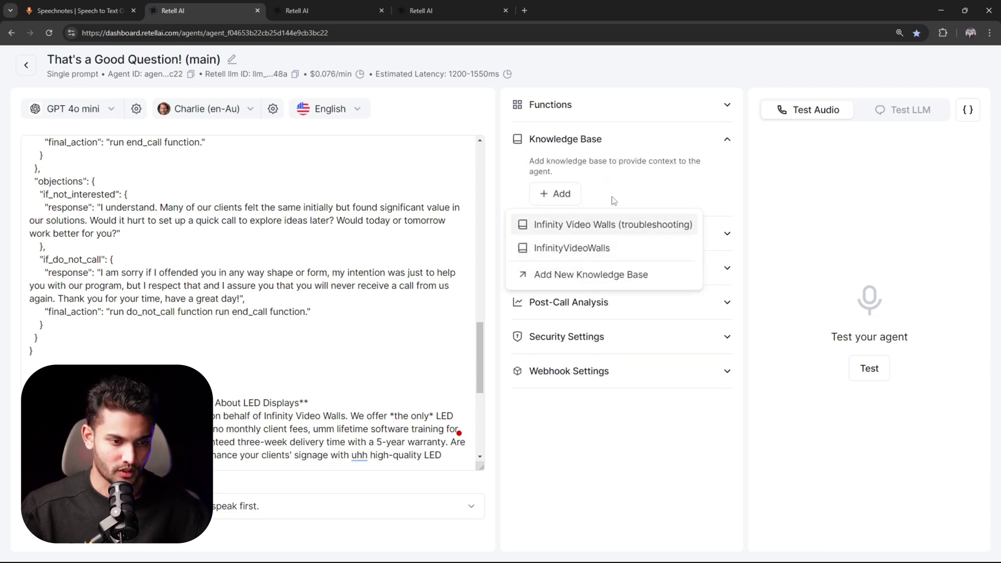
left_click(729, 150)
left_click(727, 139)
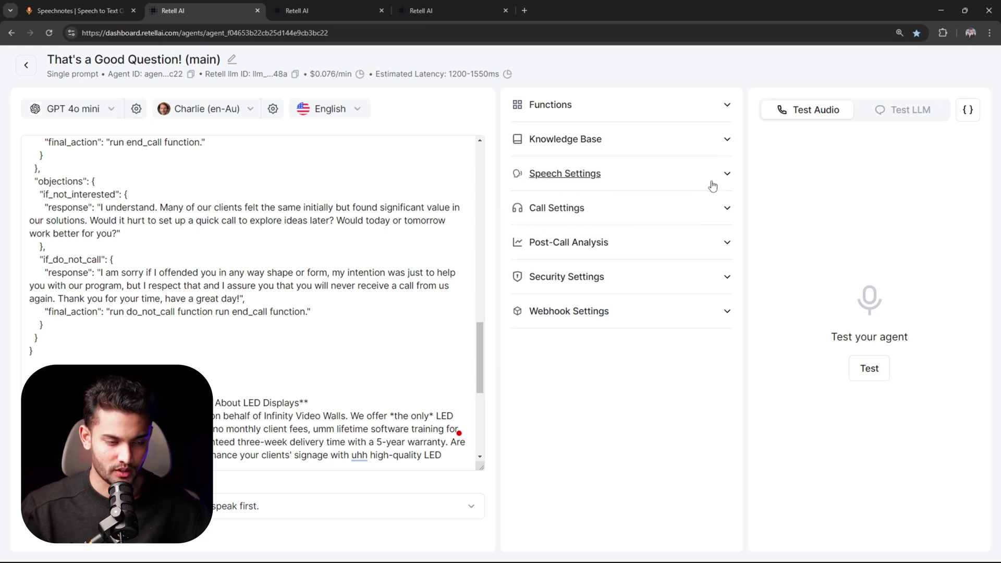
Step: Review Speech Settings, then show Call Settings with voicemail detection set to hang up
left_click(720, 180)
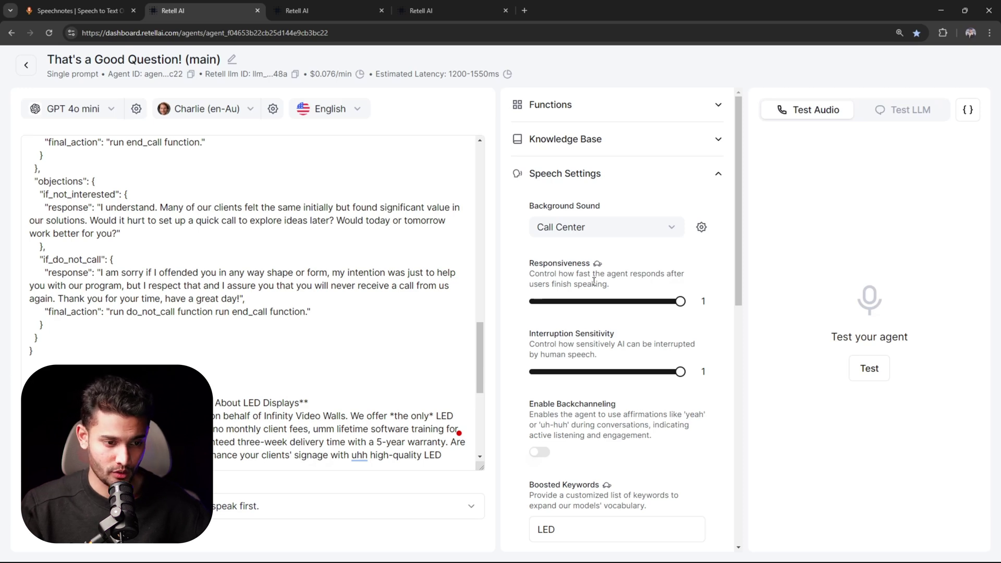
scroll(565, 216, "down", 3)
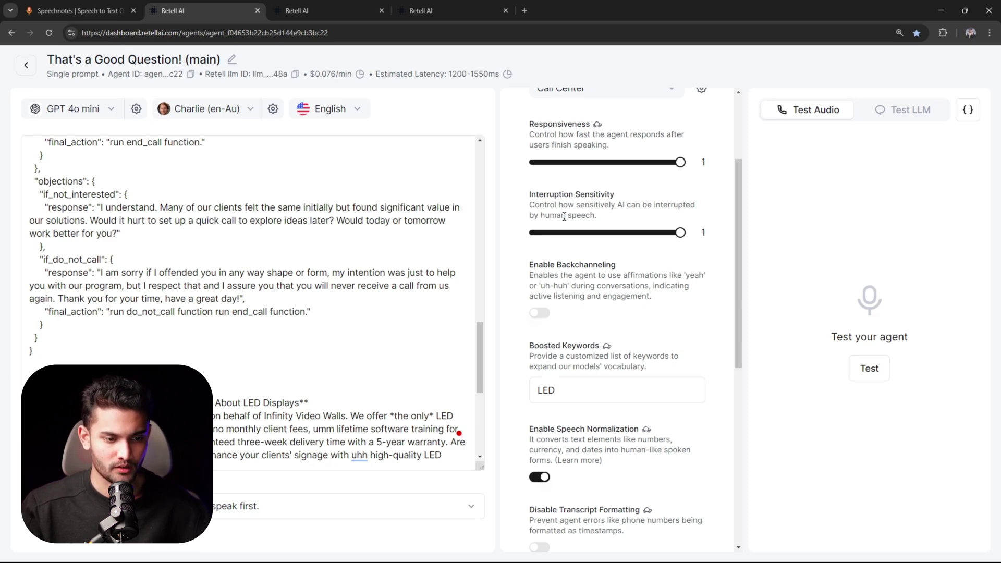
scroll(564, 216, "down", 3)
scroll(625, 220, "down", 3)
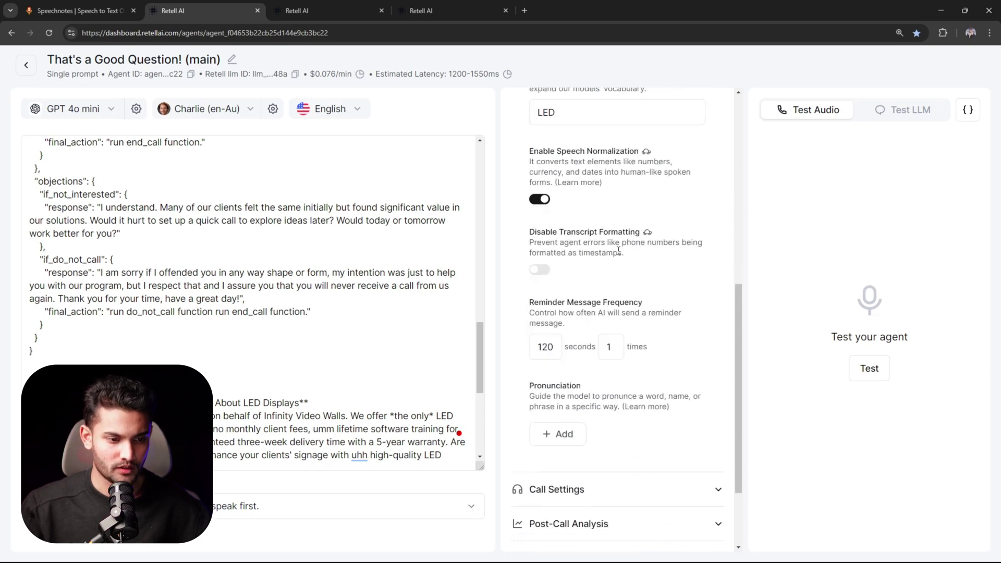
scroll(598, 194, "down", 3)
left_click(593, 380)
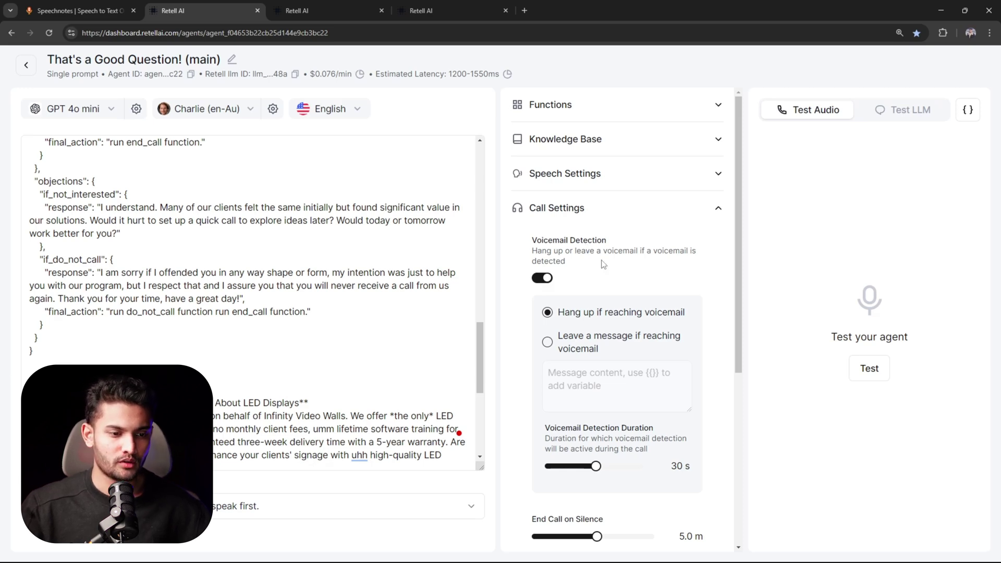
Step: Scroll the Call Settings sliders, including the 10.4 m max duration and 0 s pause
scroll(604, 253, "down", 3)
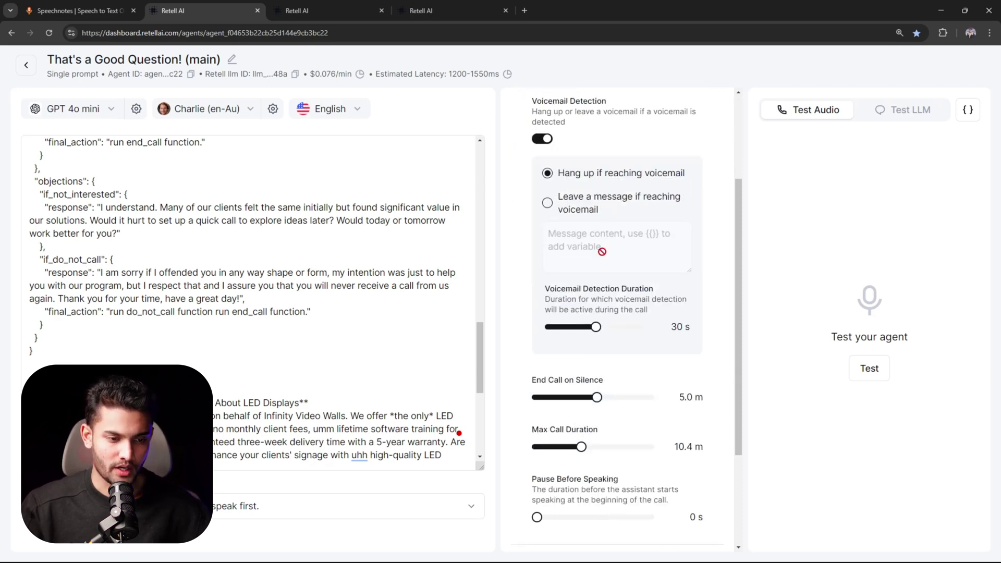
scroll(623, 230, "down", 3)
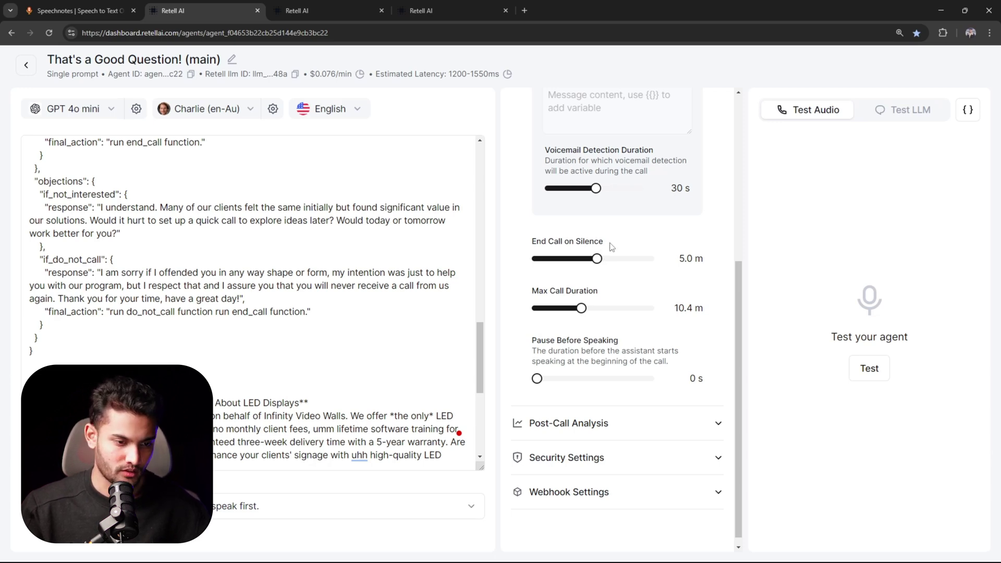
scroll(600, 282, "down", 1)
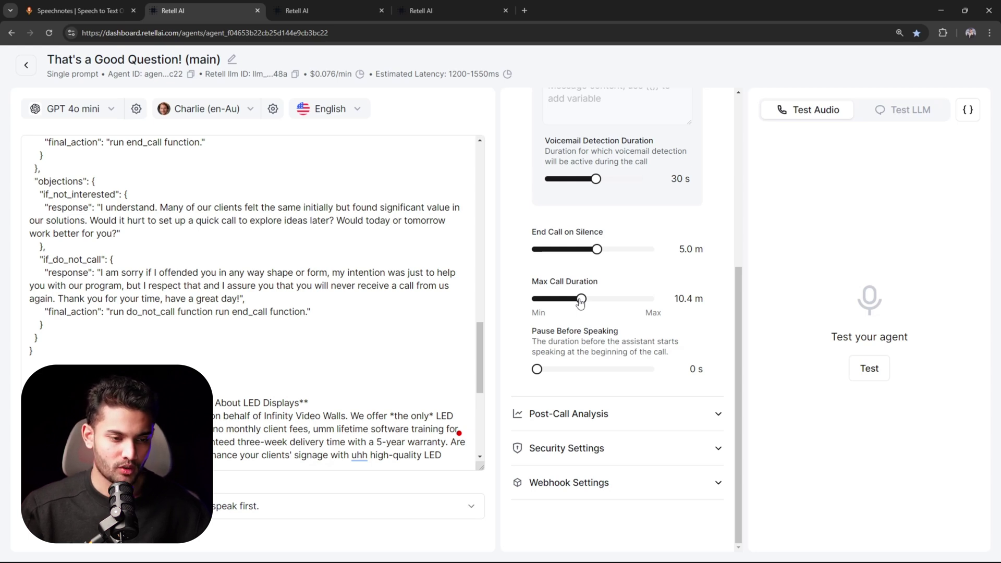
Step: Expand Post-Call Analysis and review its eight fields, highlighting collect_email and interested_or_not
left_click(616, 414)
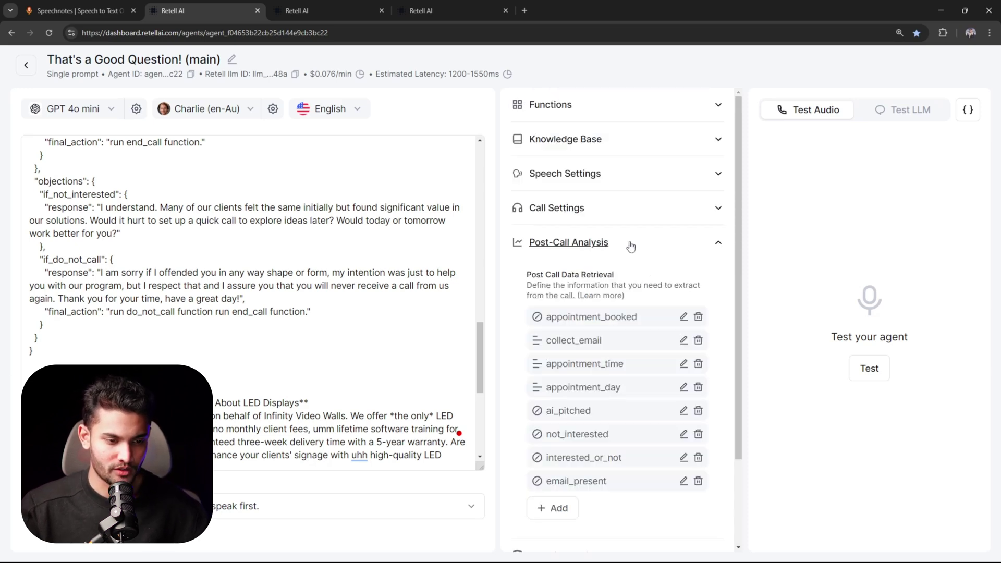
scroll(628, 249, "down", 2)
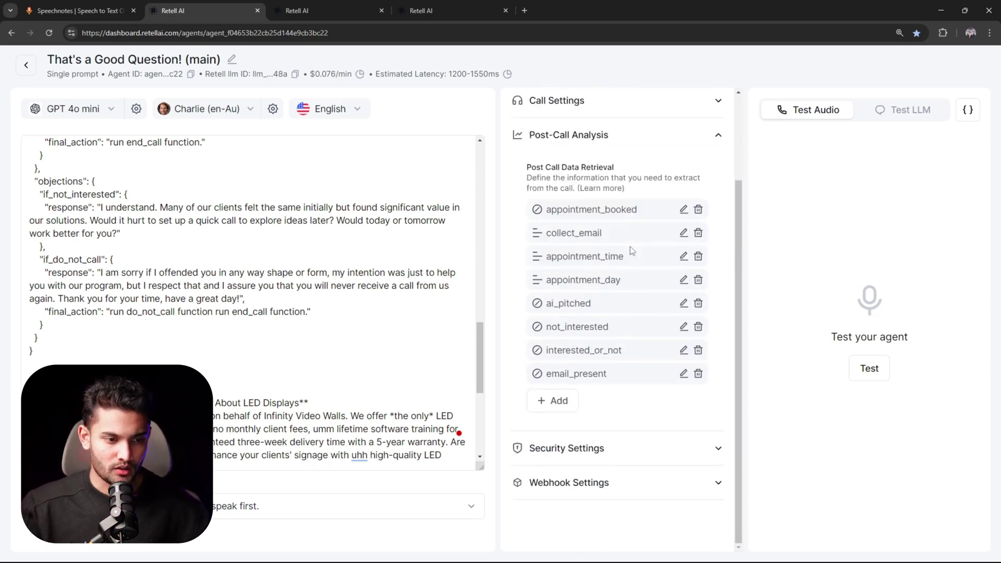
scroll(230, 260, "down", 3)
scroll(230, 259, "up", 5)
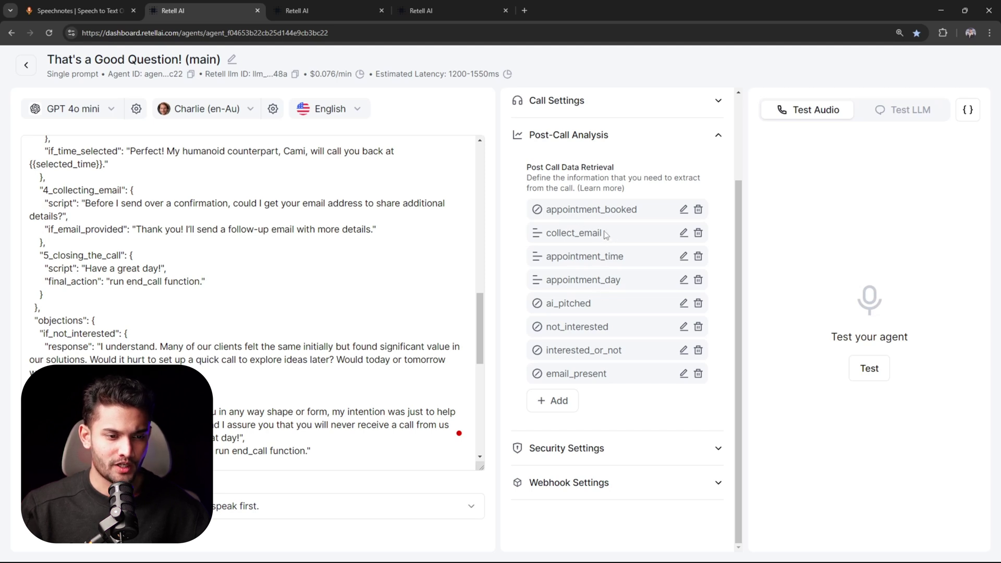
left_click_drag(605, 234, 541, 241)
left_click(628, 233)
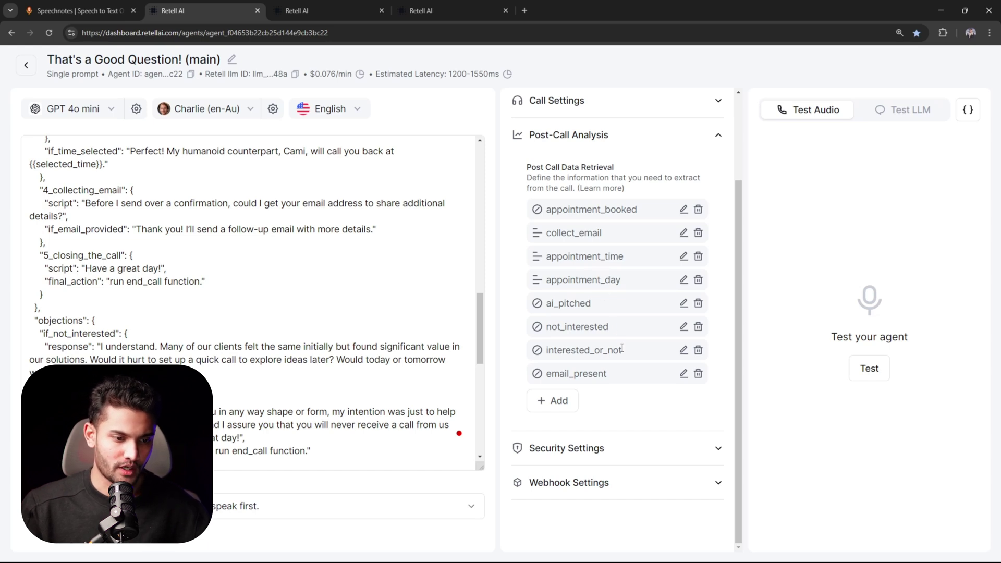
left_click_drag(637, 354, 552, 354)
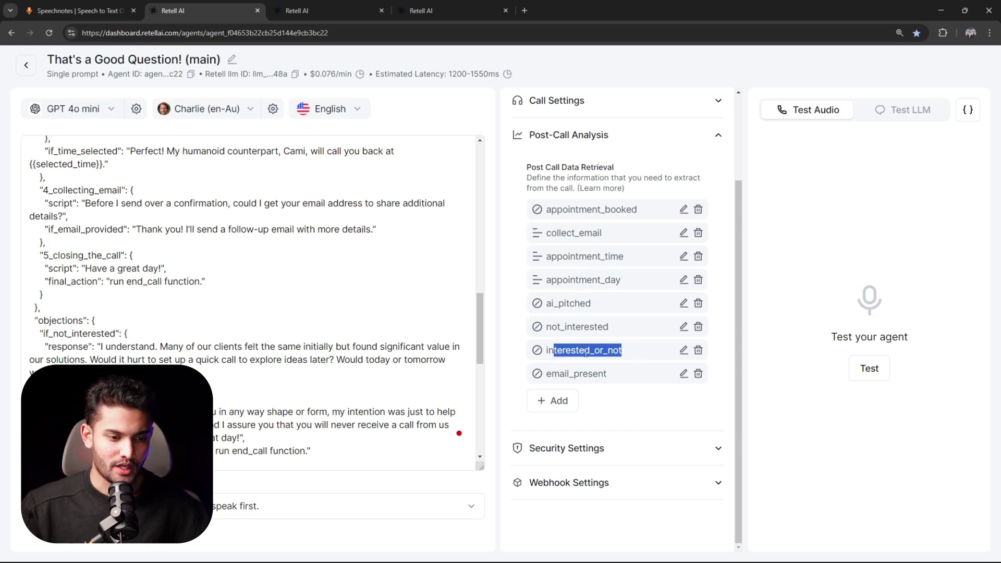
left_click(629, 351)
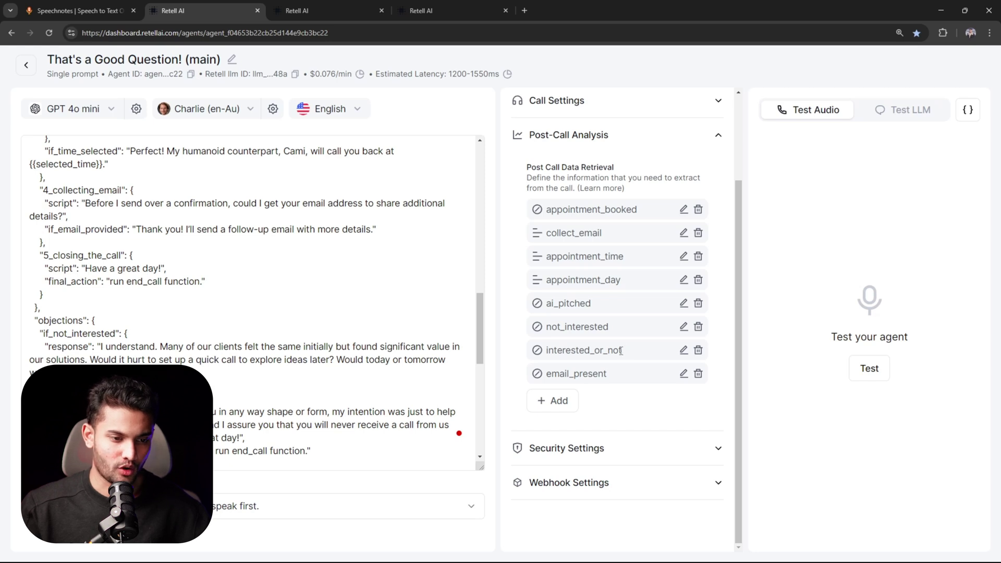
left_click_drag(625, 350, 546, 351)
left_click(642, 208)
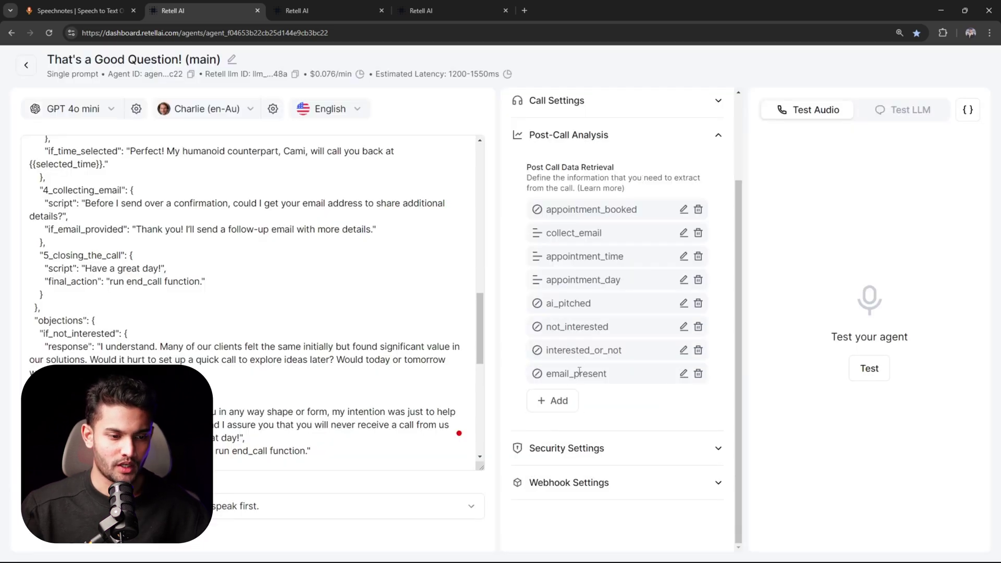
left_click(557, 400)
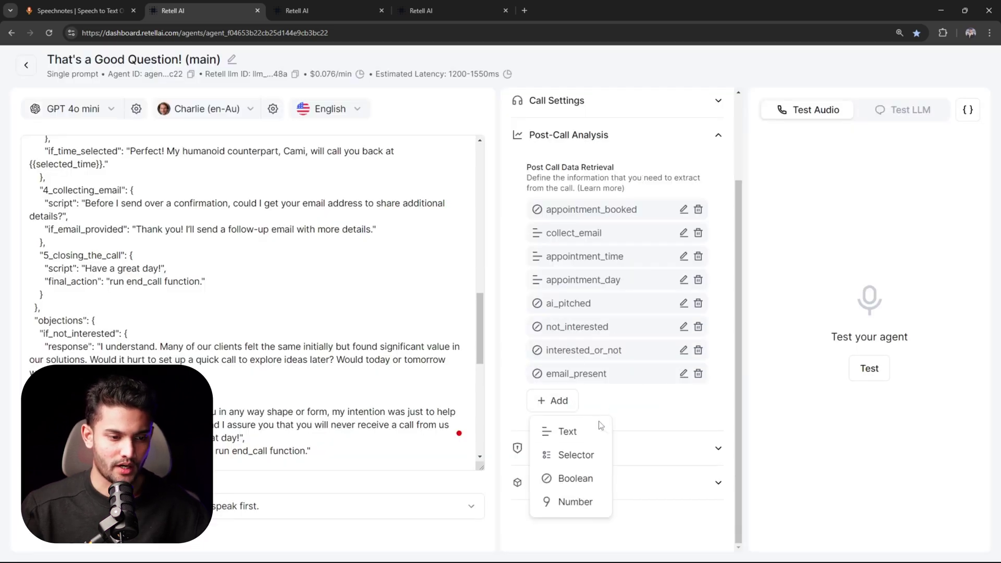
left_click(585, 430)
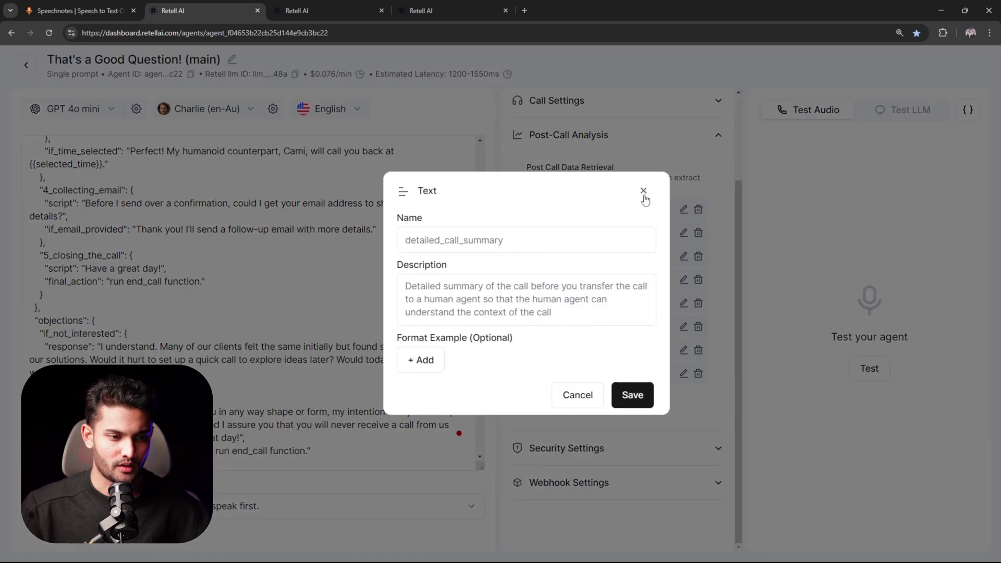
left_click(643, 190)
left_click(683, 233)
double_click(525, 216)
left_click(520, 280)
key("End")
key("ctrl+shift+Left")
key("ctrl+shift+Left")
key("ctrl+shift+Left")
key("ctrl+shift+Left")
key("ctrl+shift+Left")
key("ctrl+shift+Left")
key("ctrl+shift+Left")
key("ctrl+shift+Left")
left_click(422, 294)
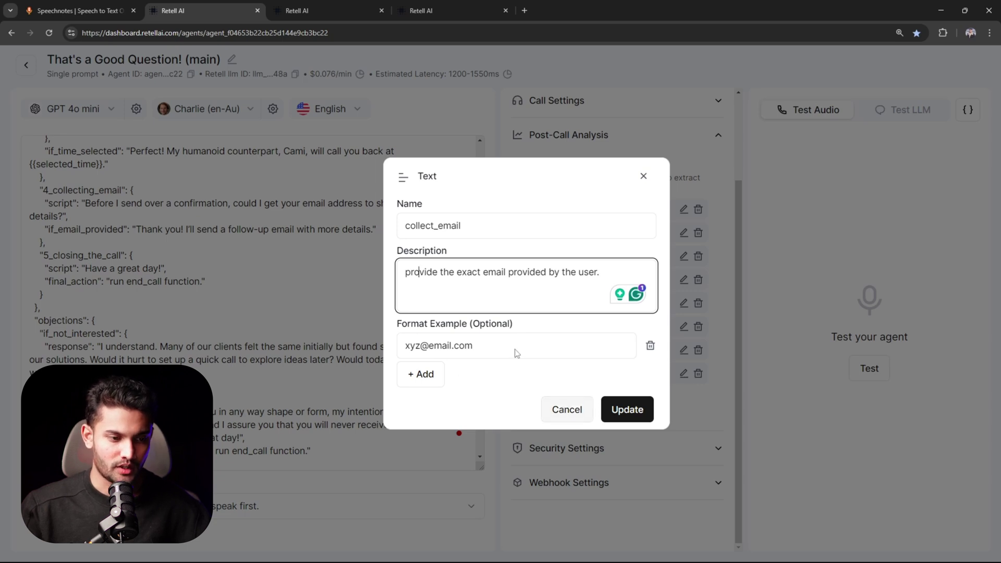
triple_click(486, 345)
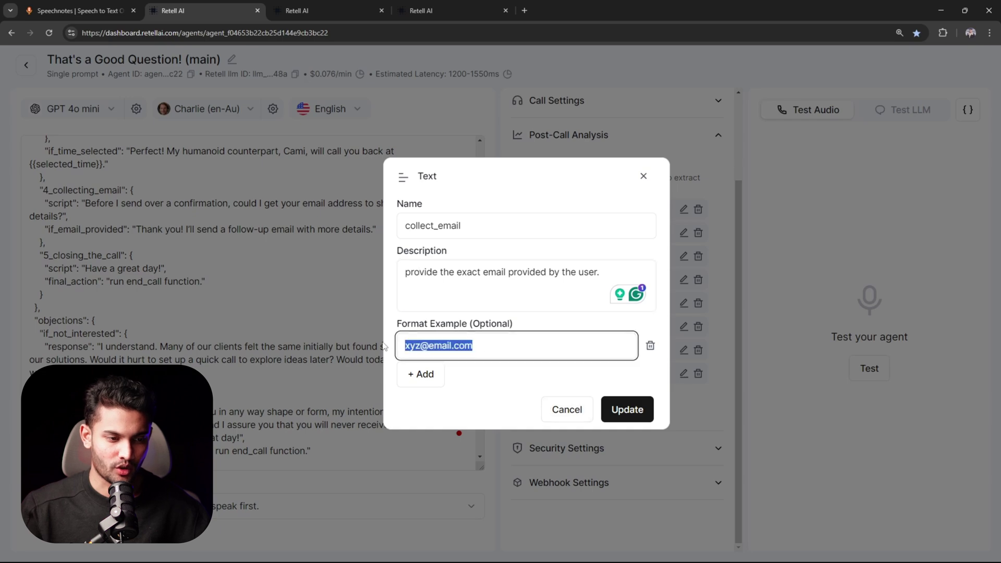
left_click(585, 403)
left_click(556, 292)
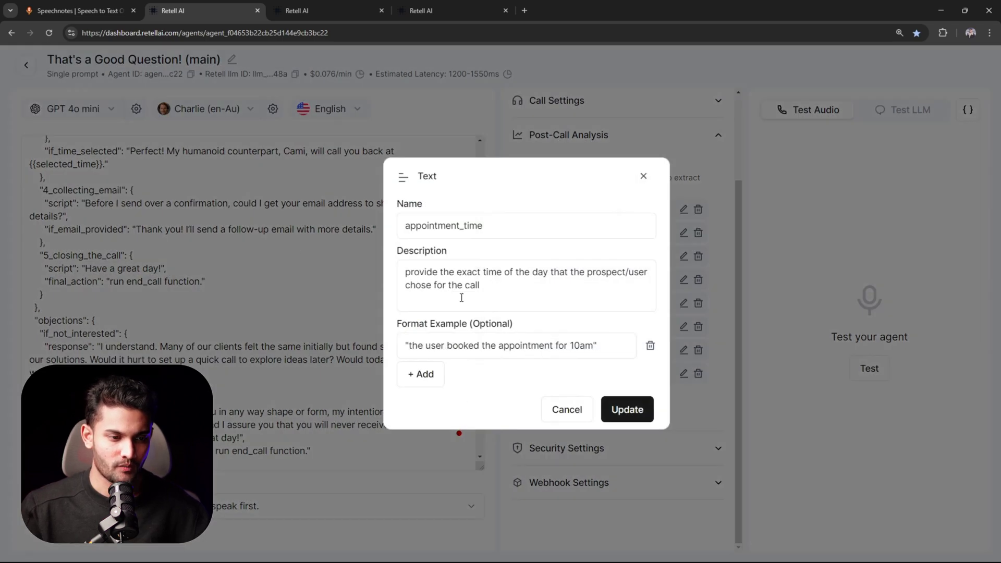
left_click(567, 409)
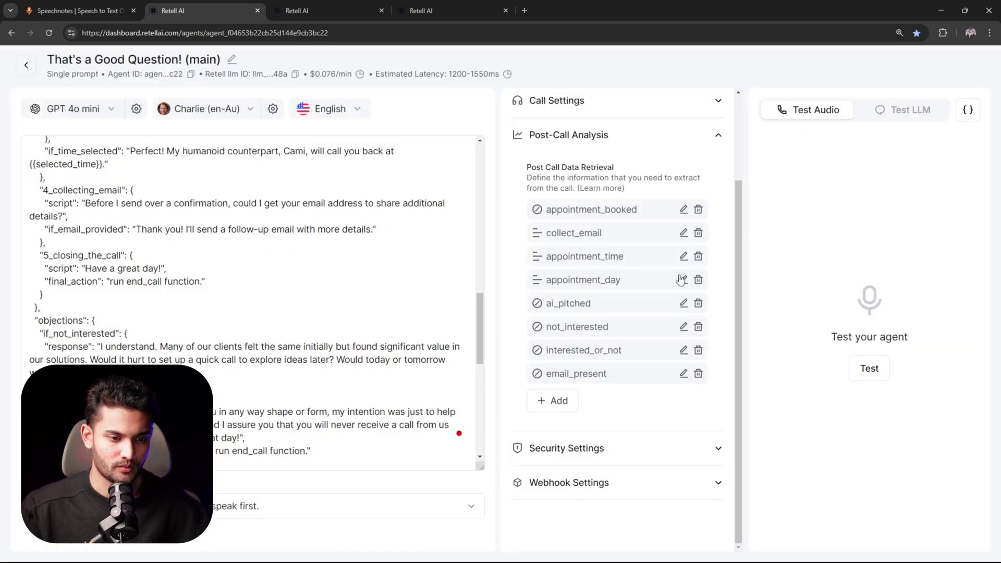
left_click(684, 279)
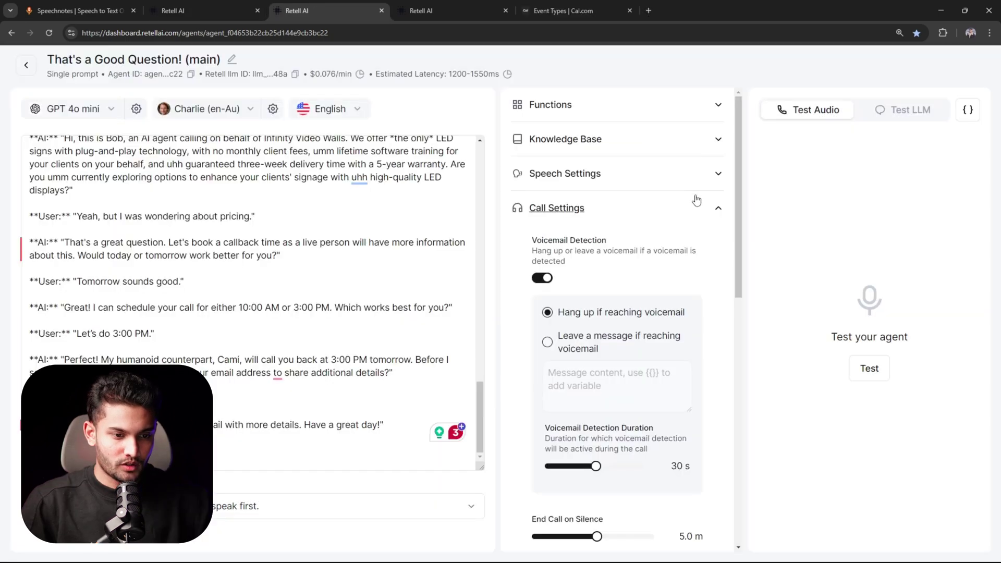
Step: Add a Check Calendar Availability (Cal.com) function and focus its empty API Key field
left_click(697, 205)
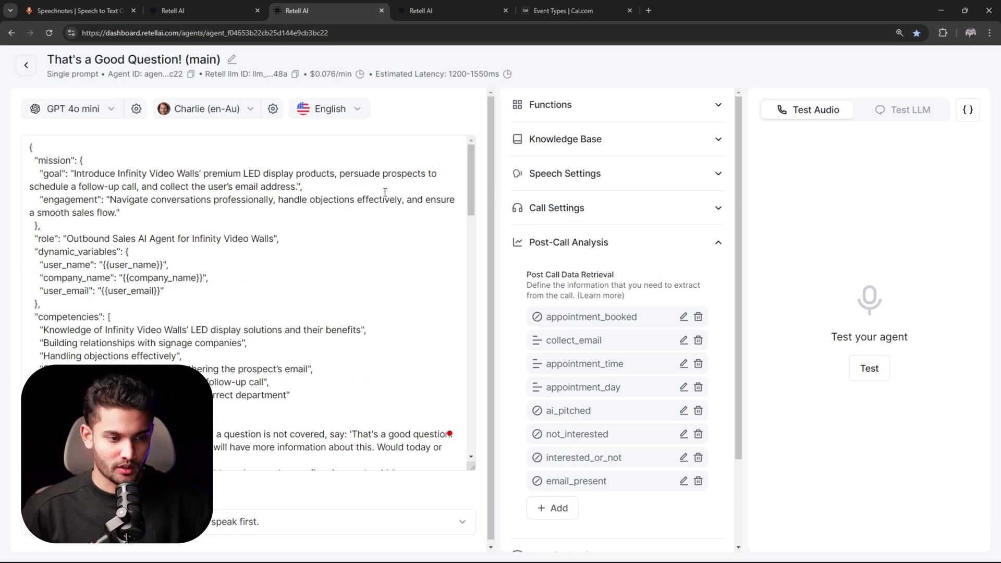
left_click(548, 104)
left_click(564, 233)
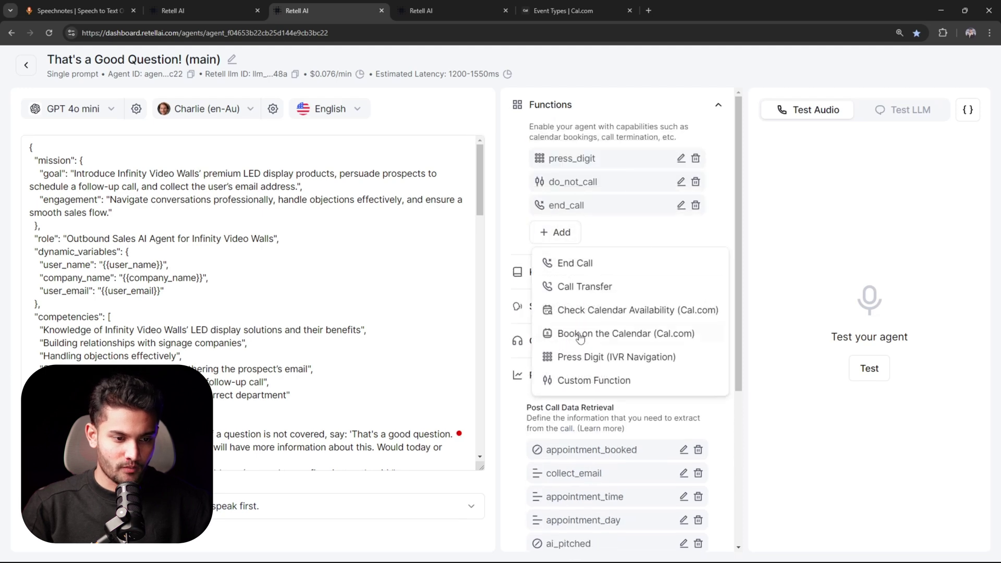
left_click(601, 318)
left_click(468, 308)
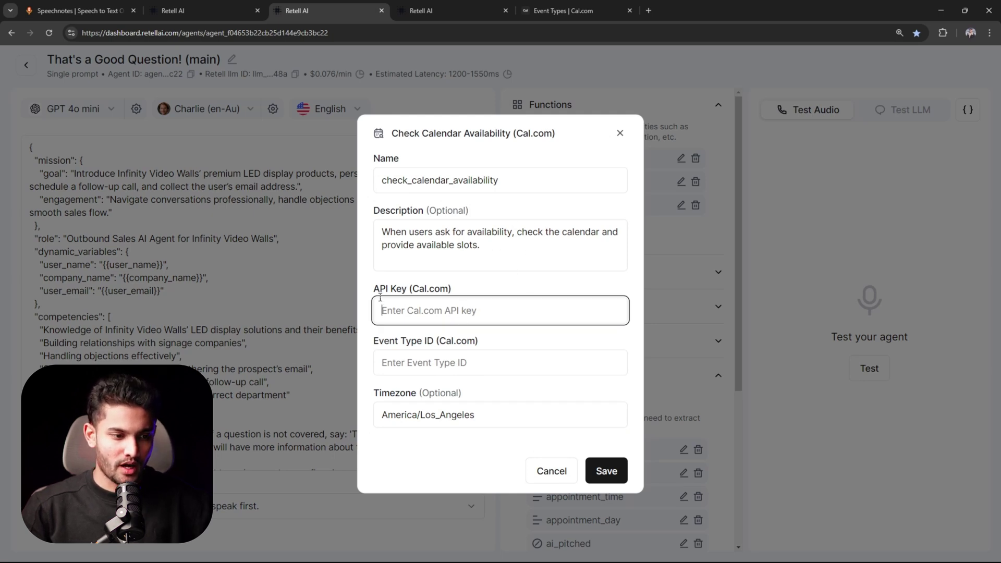
left_click_drag(371, 287, 441, 288)
left_click(453, 330)
left_click(479, 282)
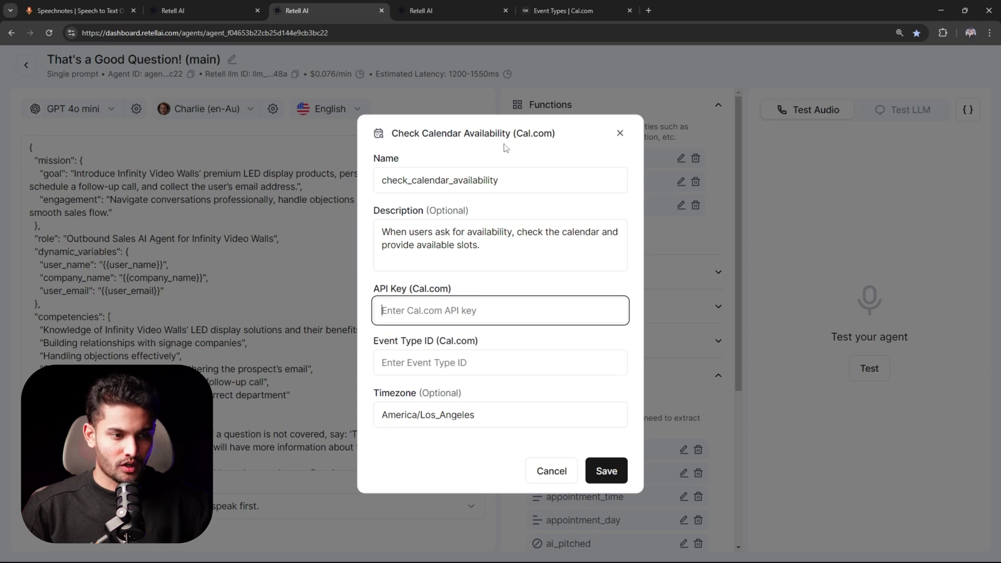
Step: Create a Cal.com API key named 'retell test' and paste it into the function's API Key field
left_click(554, 6)
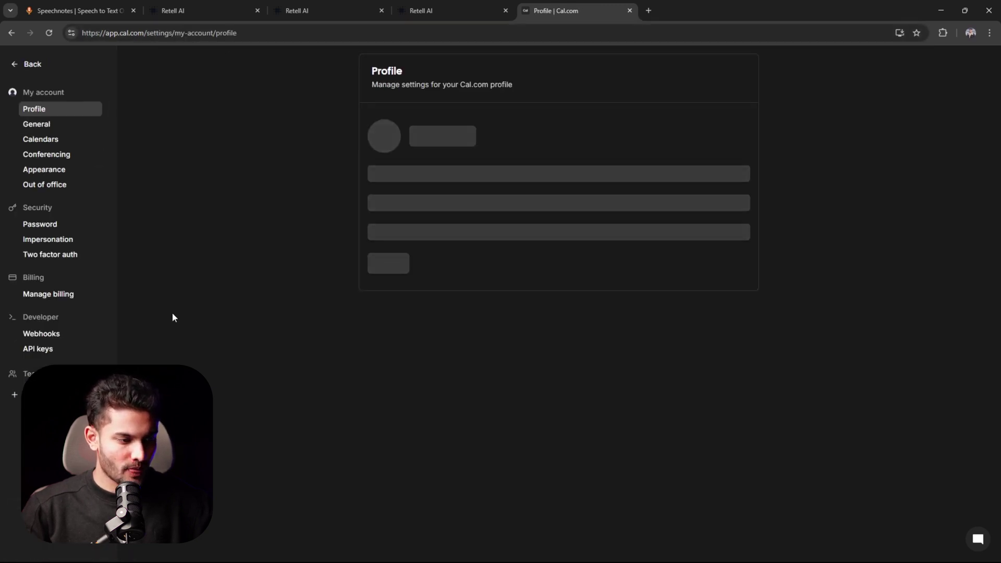
left_click(39, 333)
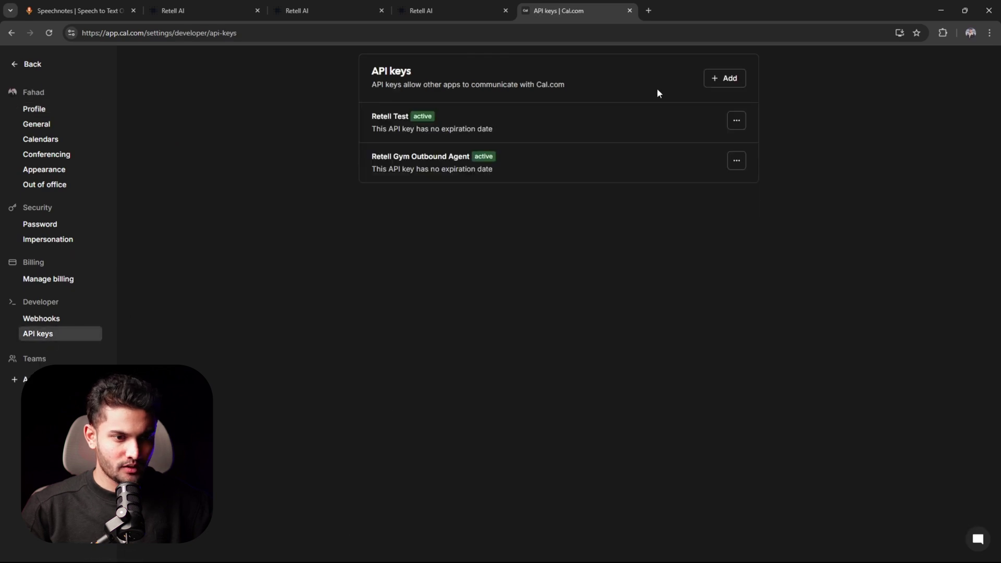
left_click(720, 81)
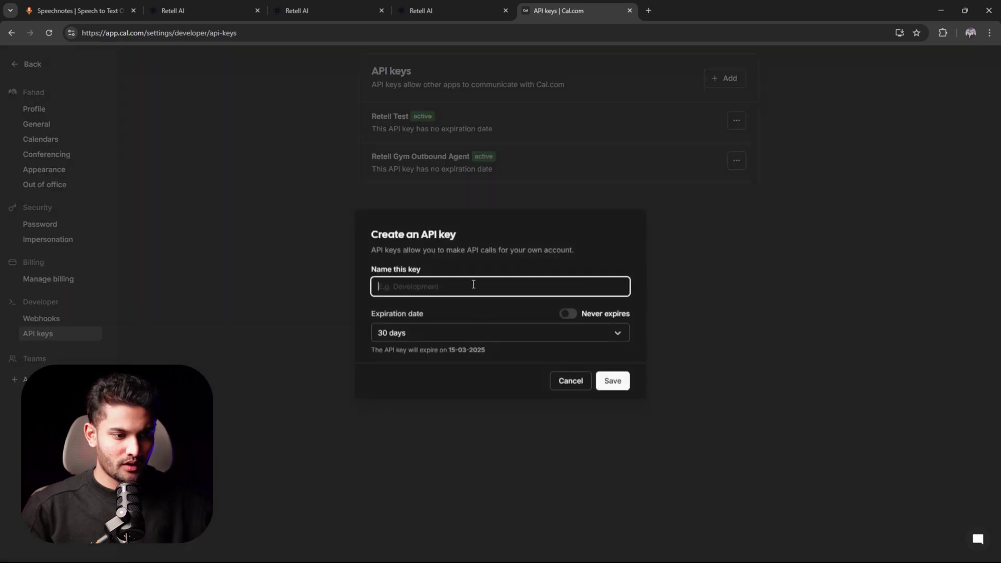
type("retell test")
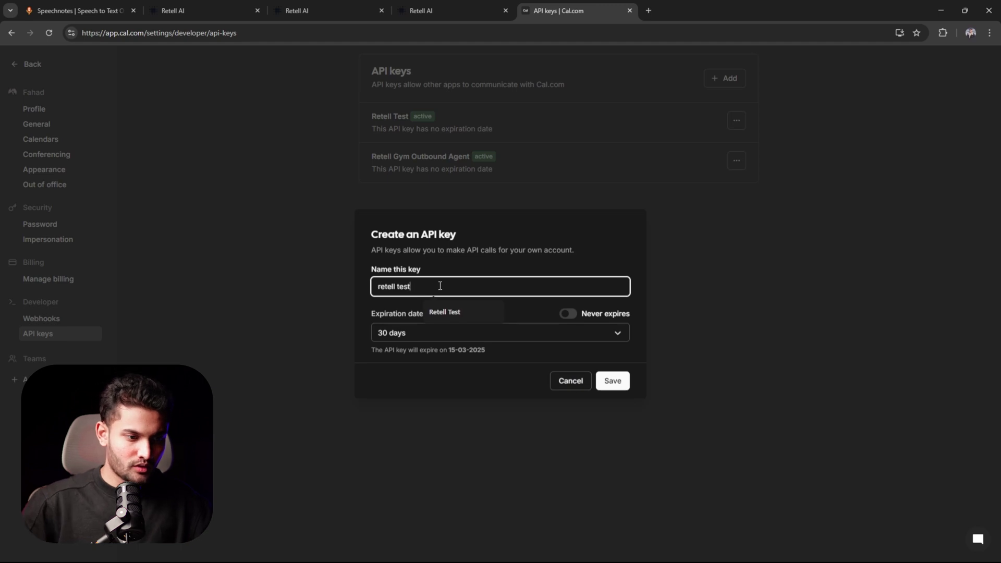
left_click(612, 381)
left_click(600, 315)
left_click(324, 10)
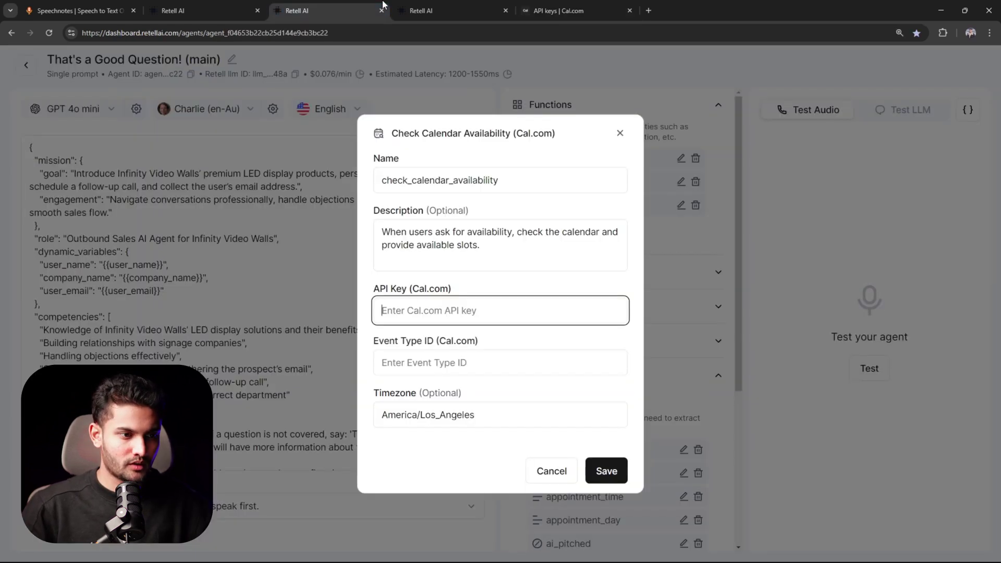
key("ctrl+v")
Step: Find the OriginX AI | Call Booking event's numeric ID in its Cal.com URL
left_click(568, 10)
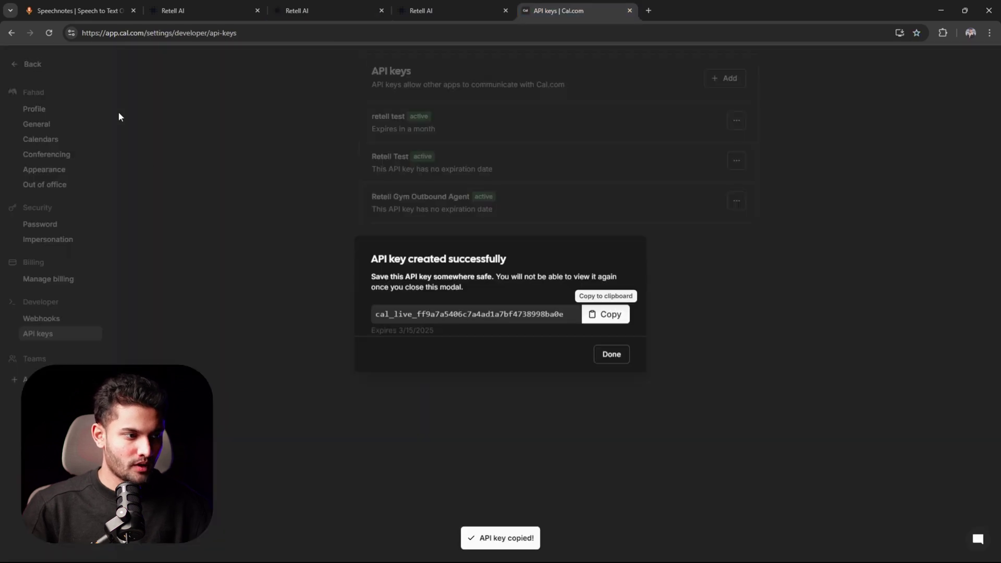
left_click(102, 108)
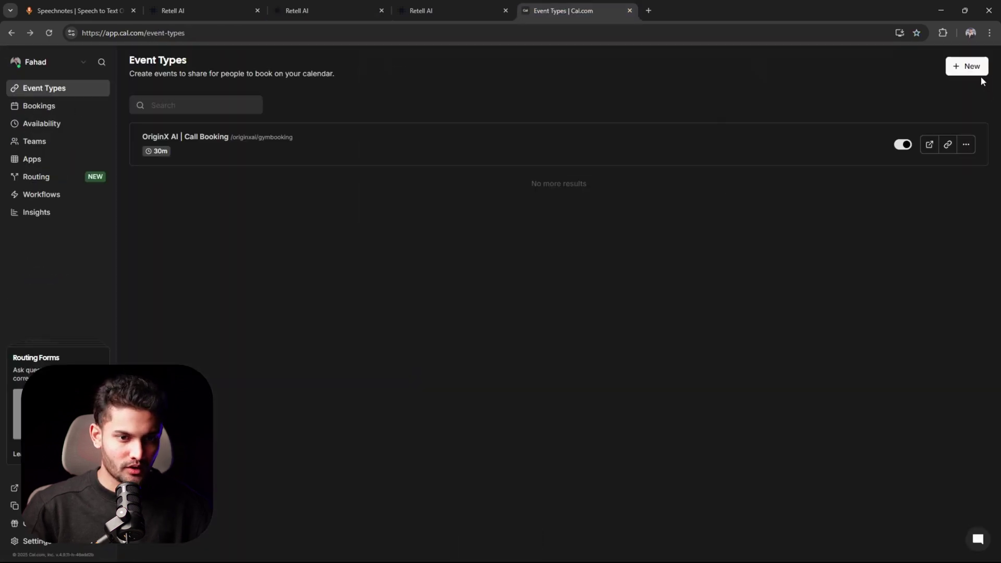
left_click(979, 71)
left_click(628, 152)
left_click(229, 150)
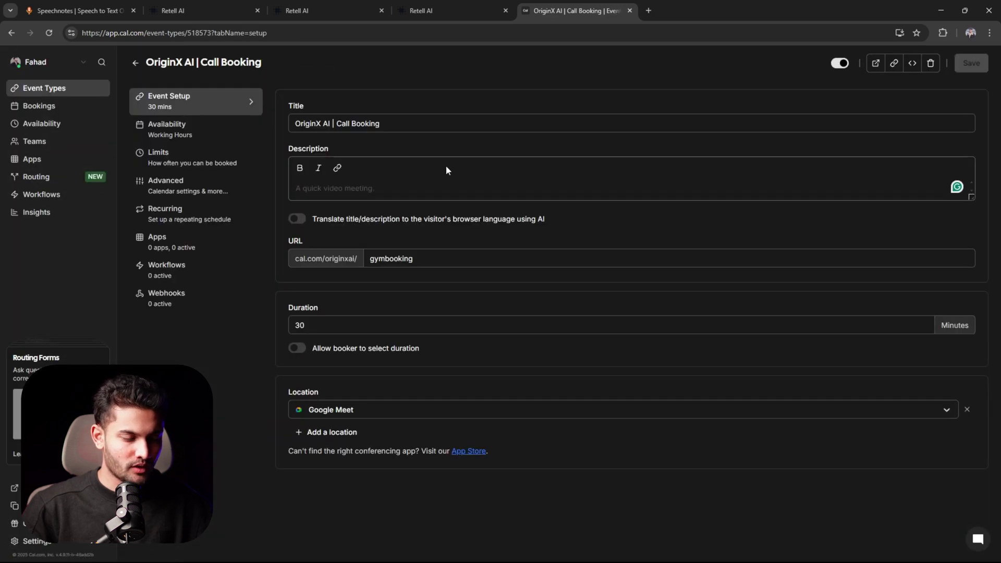
double_click(202, 36)
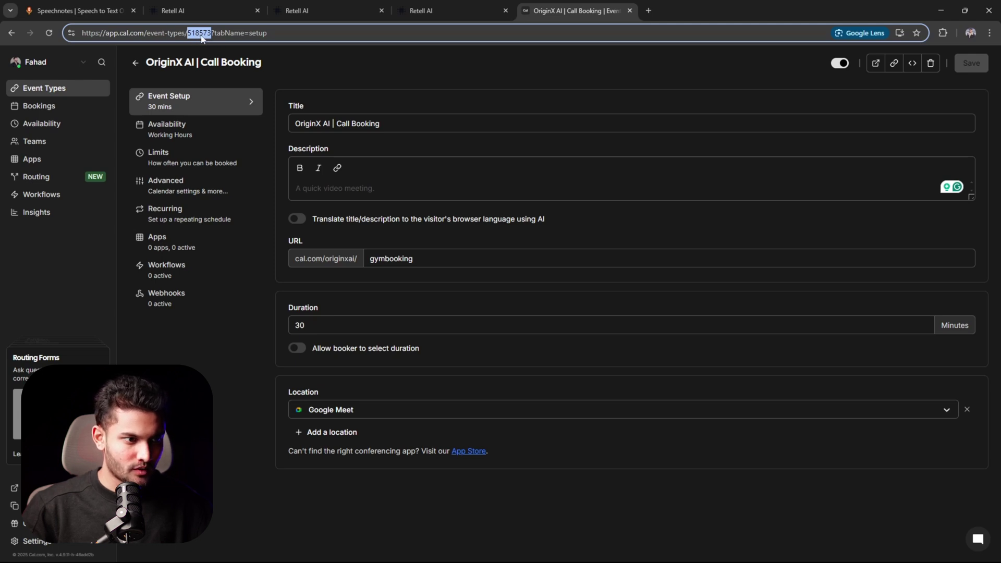
left_click(386, 9)
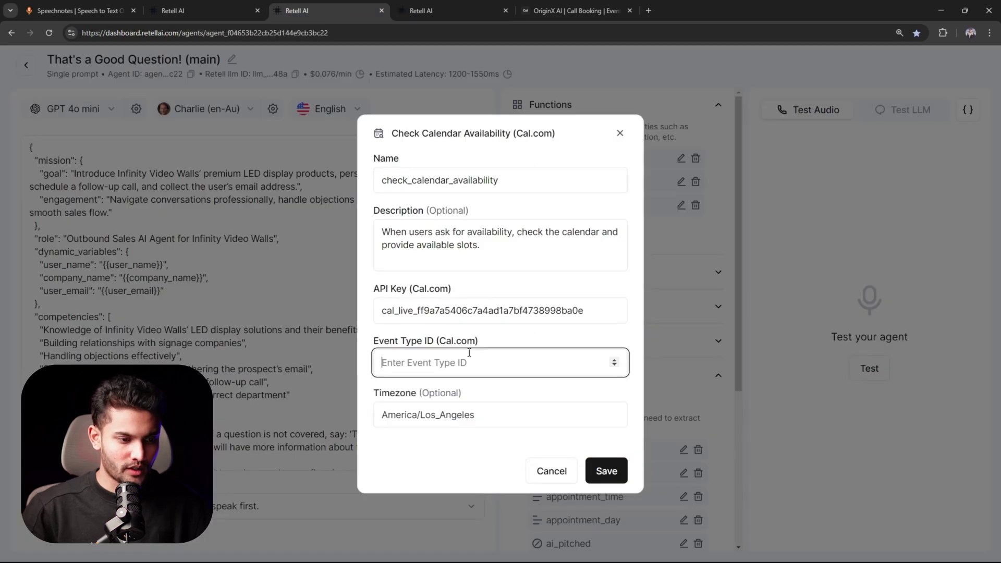
Step: Save check_calendar_availability with event type 518573, then add a Cal.com book_appointment function with the API key and ID 518573
key("ctrl+v")
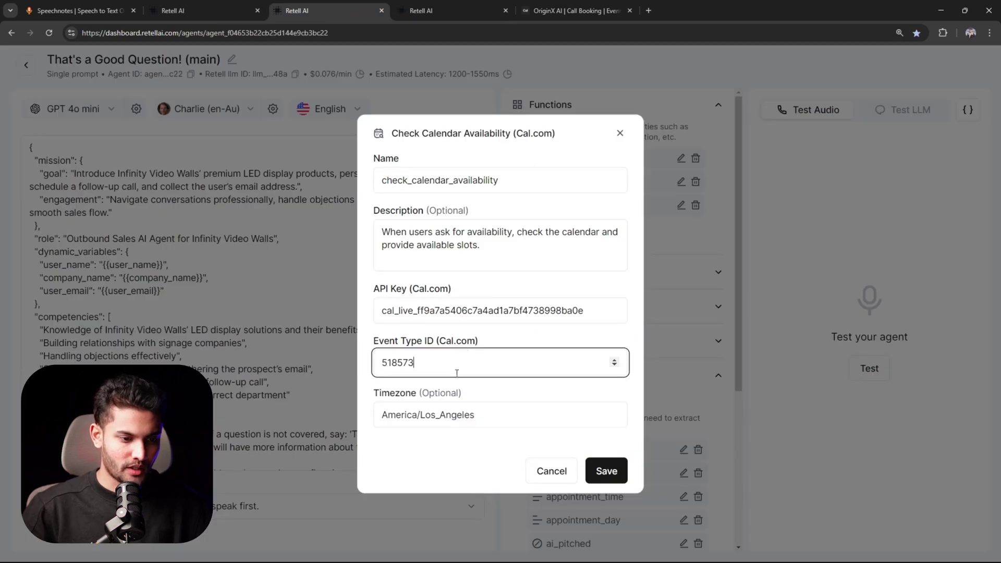
left_click(604, 471)
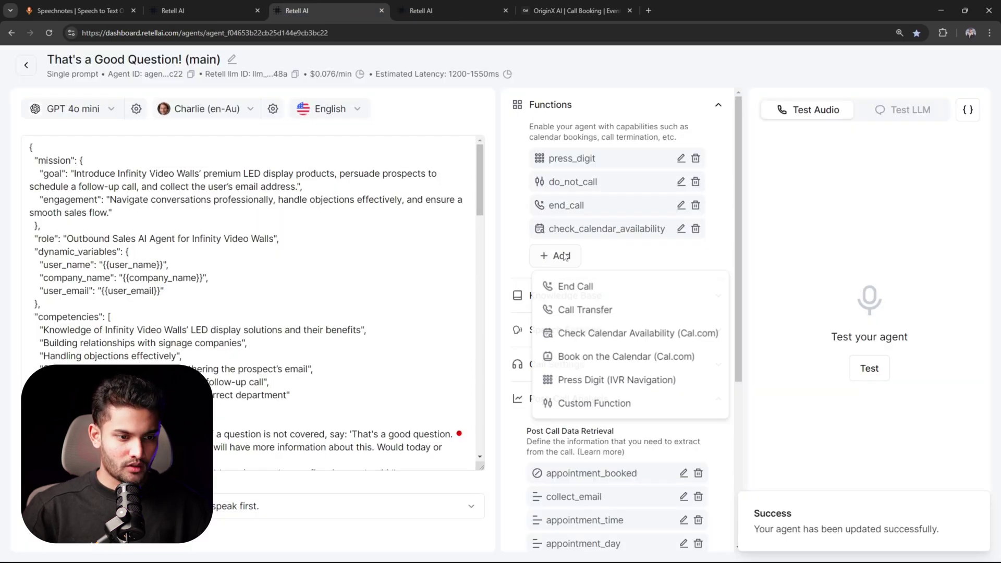
left_click(579, 358)
left_click(518, 309)
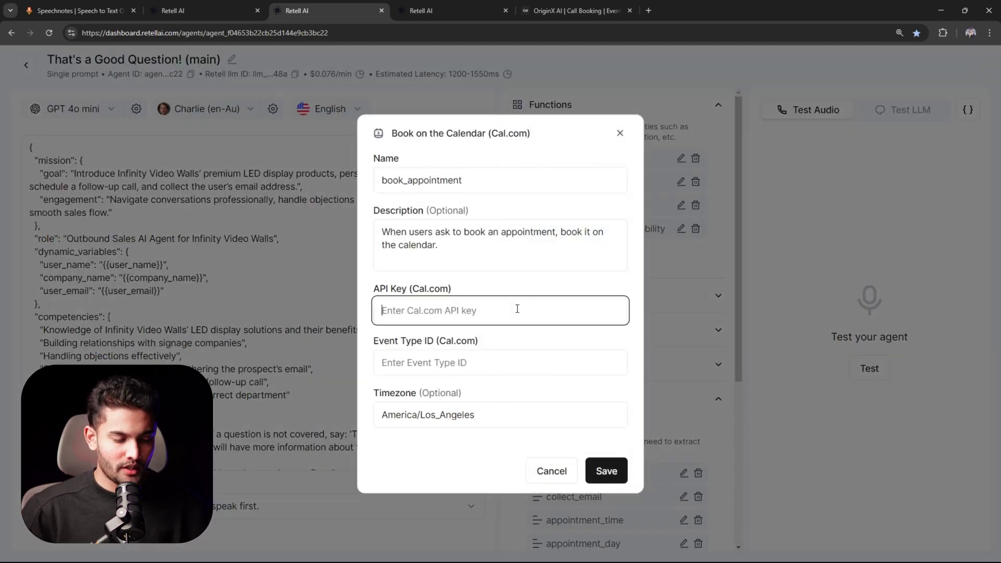
key("ctrl+v")
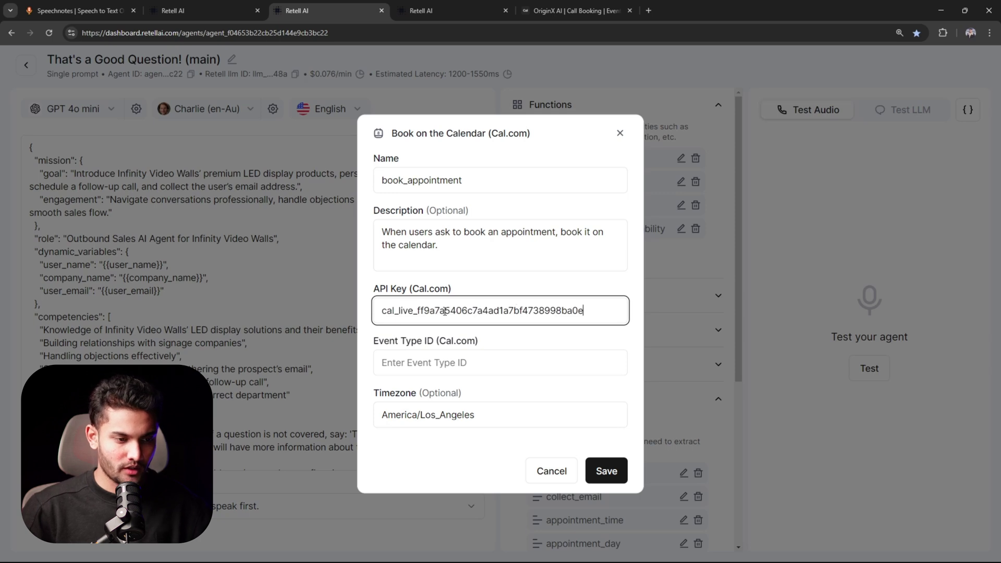
key("Tab")
left_click(542, 5)
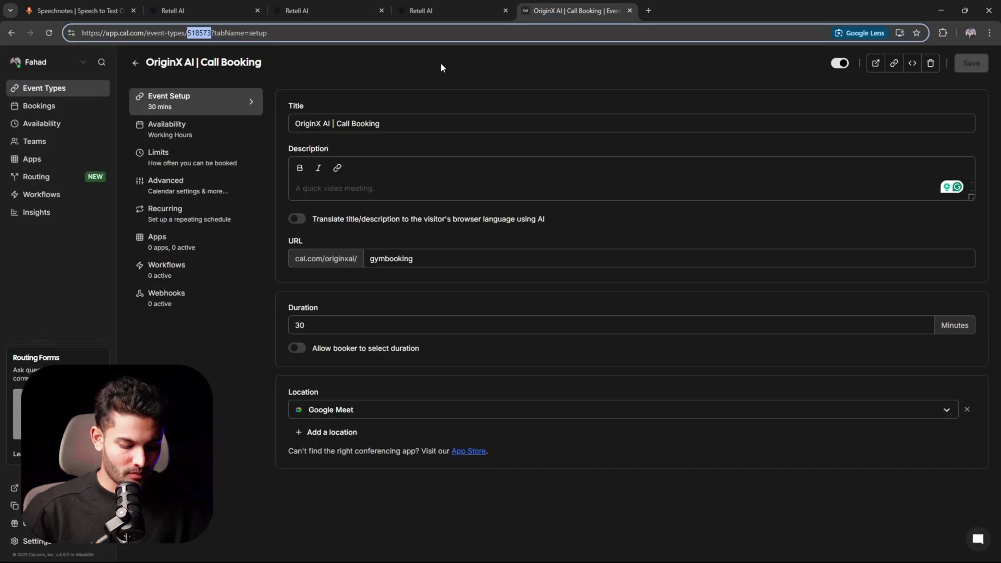
left_click(338, 6)
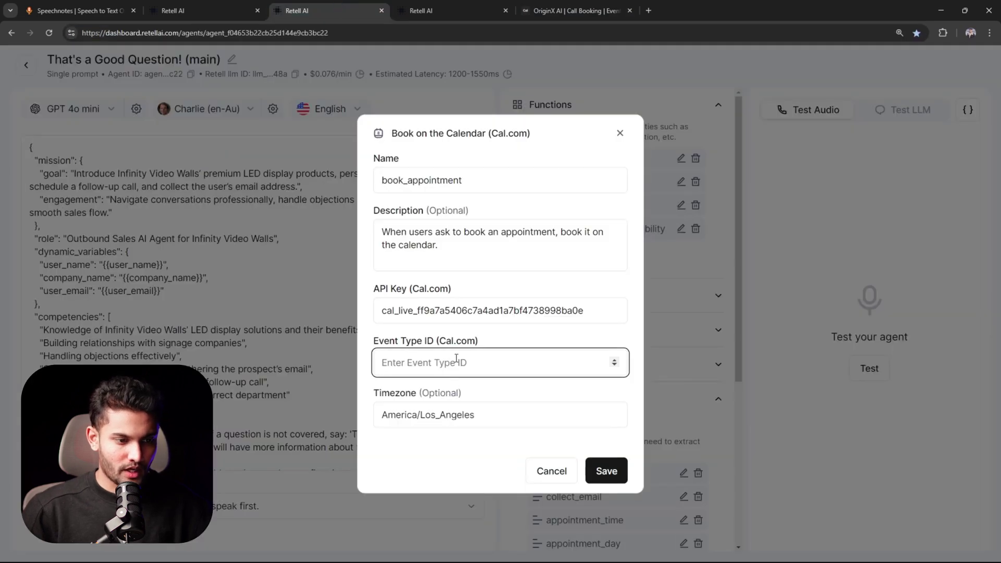
key("ctrl+v")
left_click(607, 466)
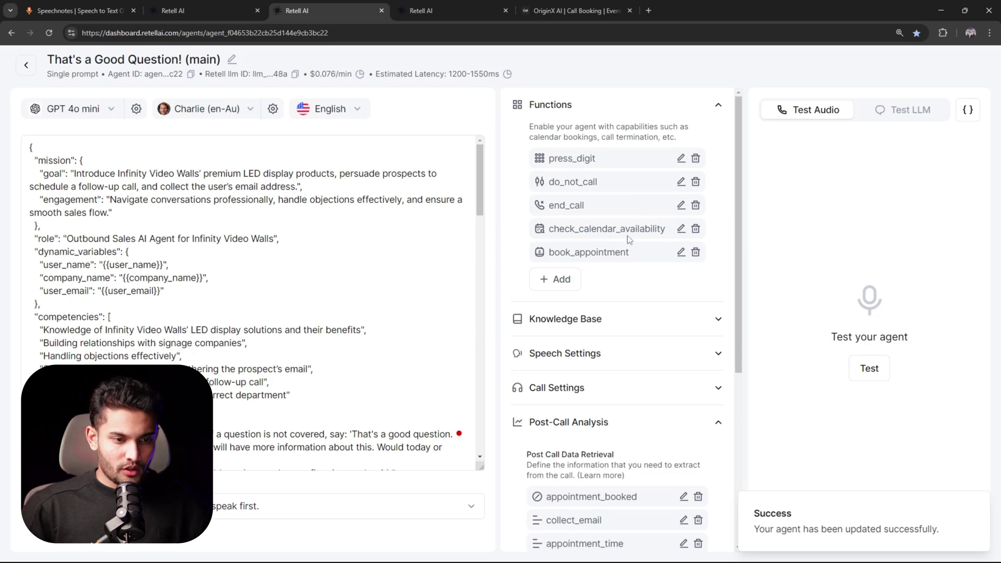
Step: Copy the check_calendar_availability name from its settings without changing the function
left_click(680, 229)
key("Tab")
left_click(620, 146)
scroll(261, 350, "down", 10)
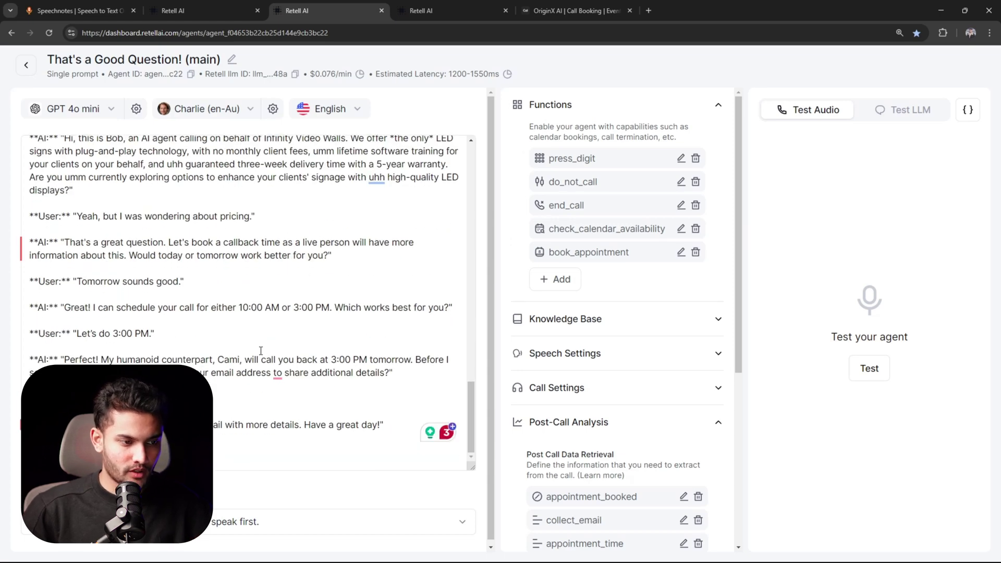
Step: Append 'run check_calendar_availability function' after the day question in the example dialogue
scroll(261, 351, "up", 3)
scroll(250, 367, "down", 1)
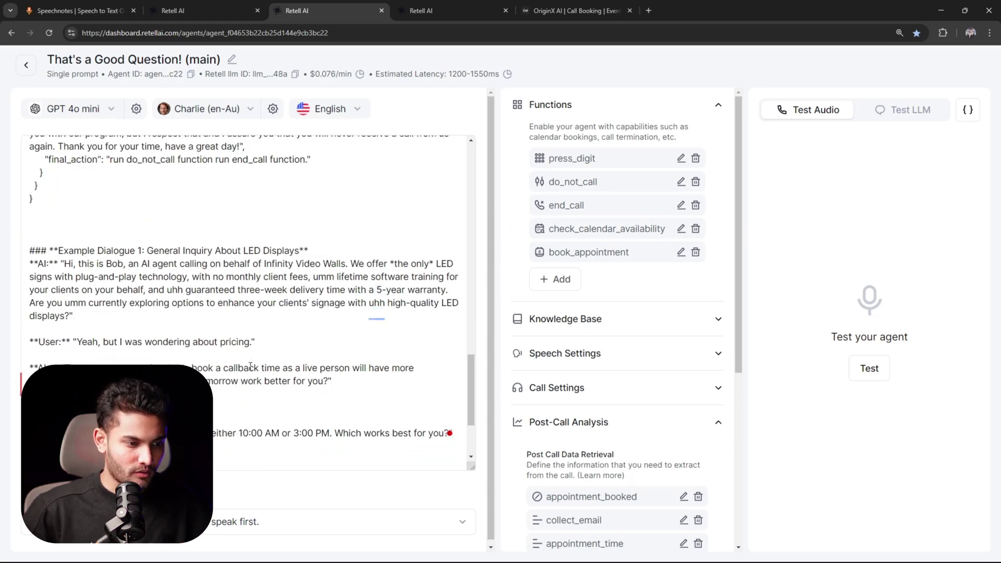
scroll(250, 367, "down", 3)
left_click_drag(104, 242, 280, 256)
left_click(309, 256)
type("un")
key("ctrl+v")
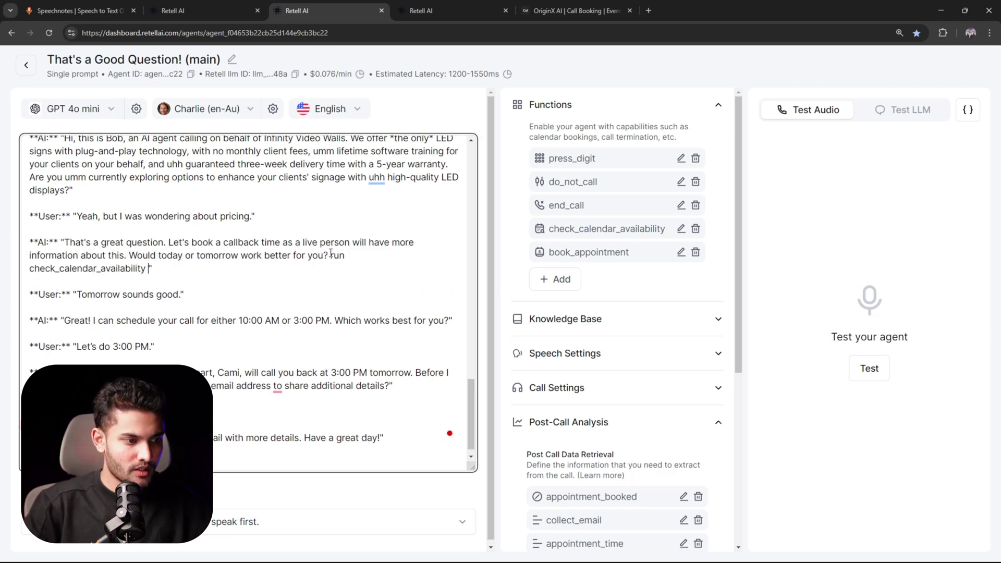
type("function")
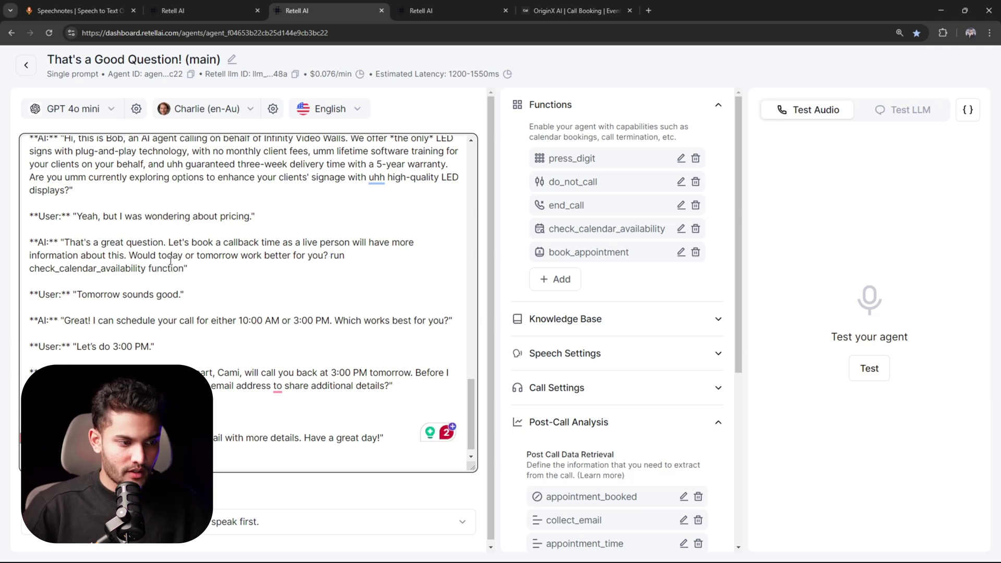
Step: Prefix the callback confirmation with 'run book_appointment function and then say'
left_click_drag(29, 320, 343, 320)
left_click(307, 323)
key("shift+End")
left_click(306, 322)
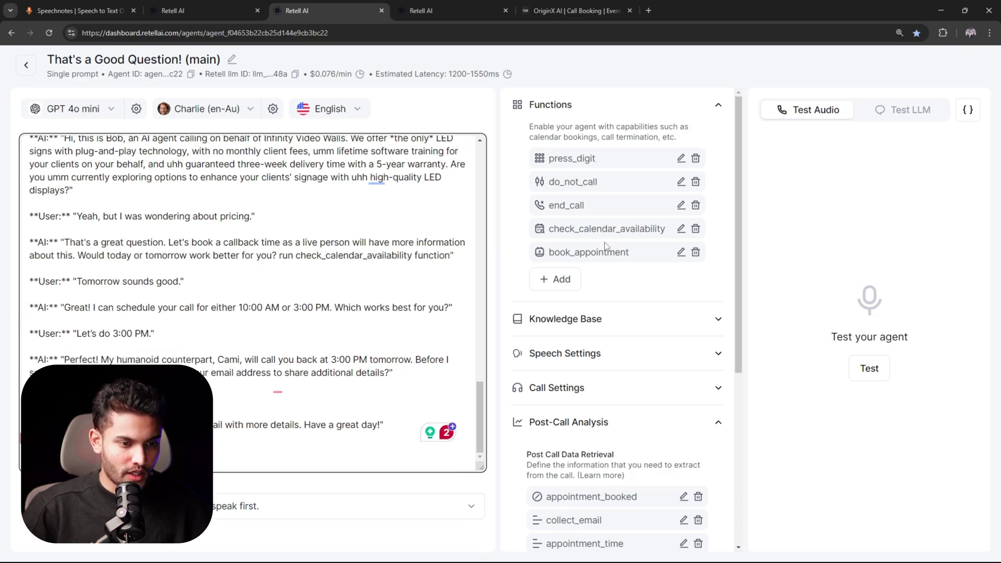
left_click(681, 252)
double_click(539, 197)
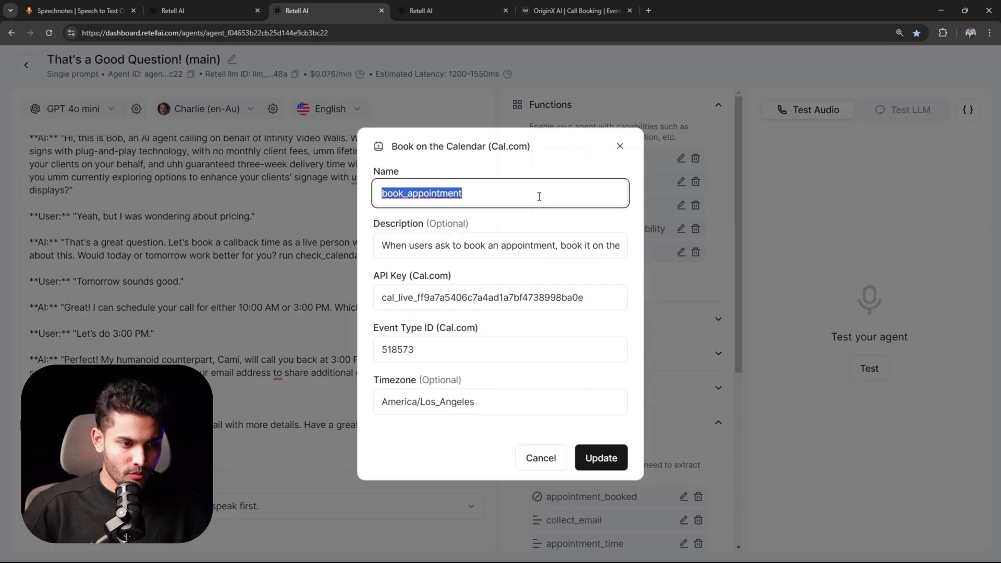
left_click(215, 312)
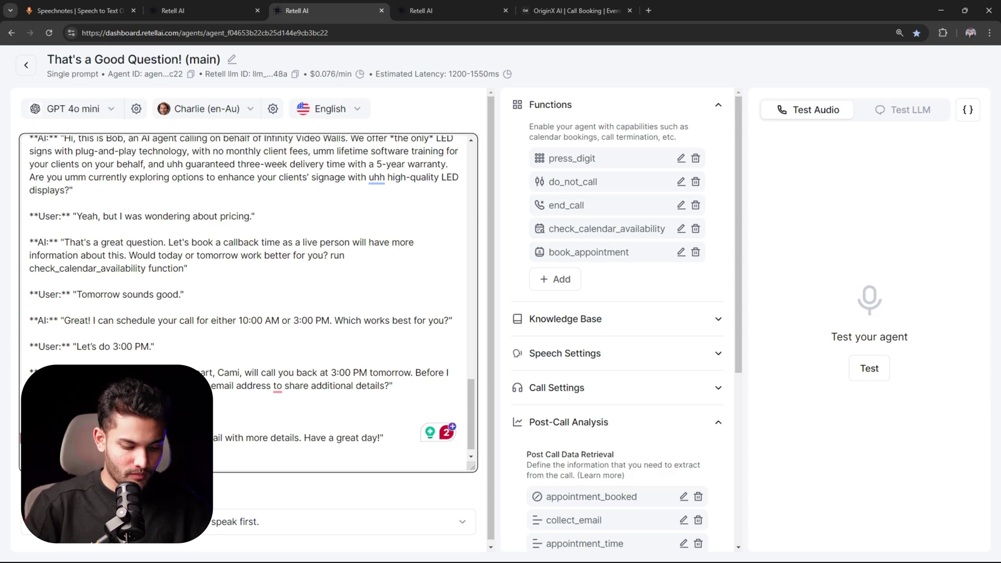
type("our ")
type("humanoid counterp")
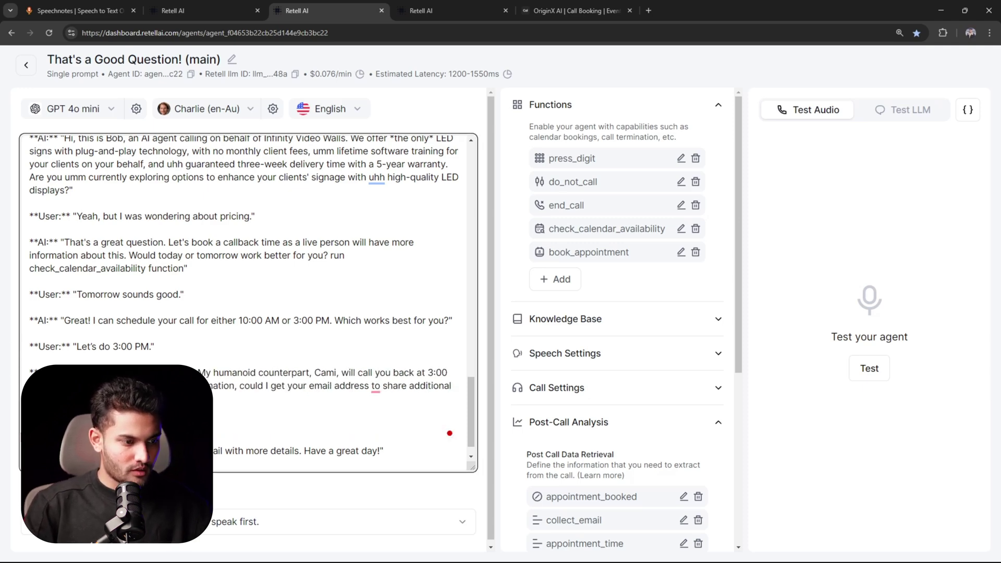
type("Perfect! ")
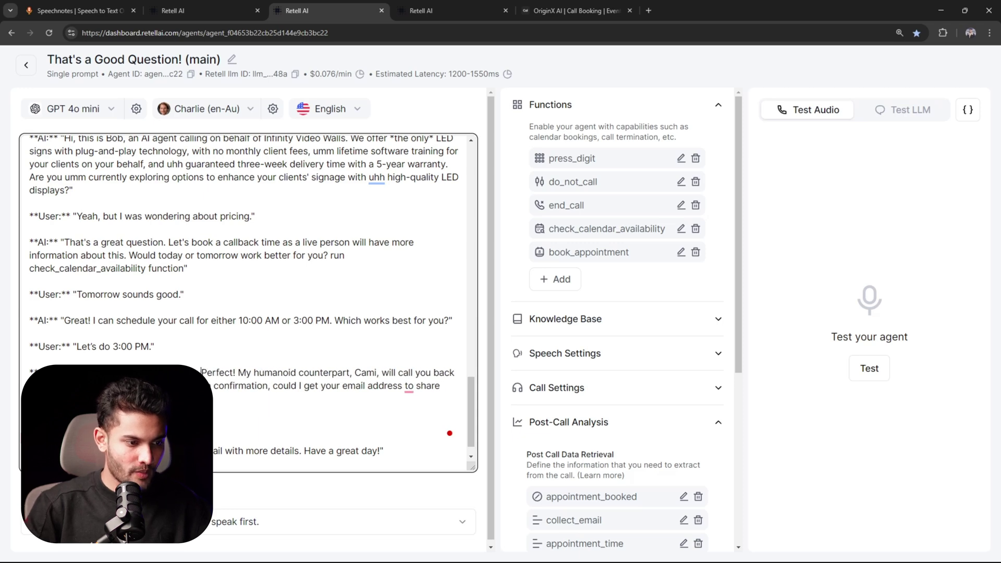
type("an")
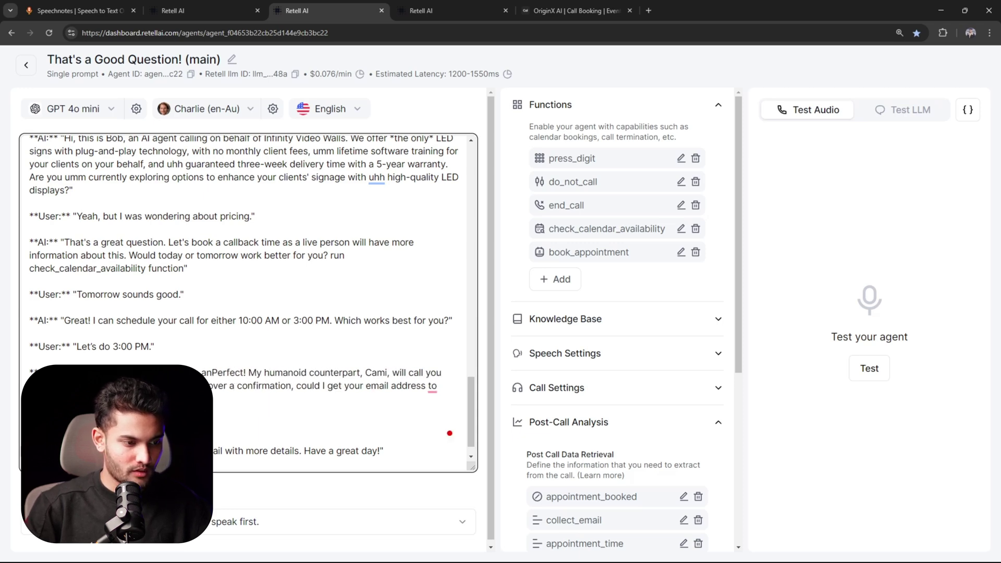
type("d then say")
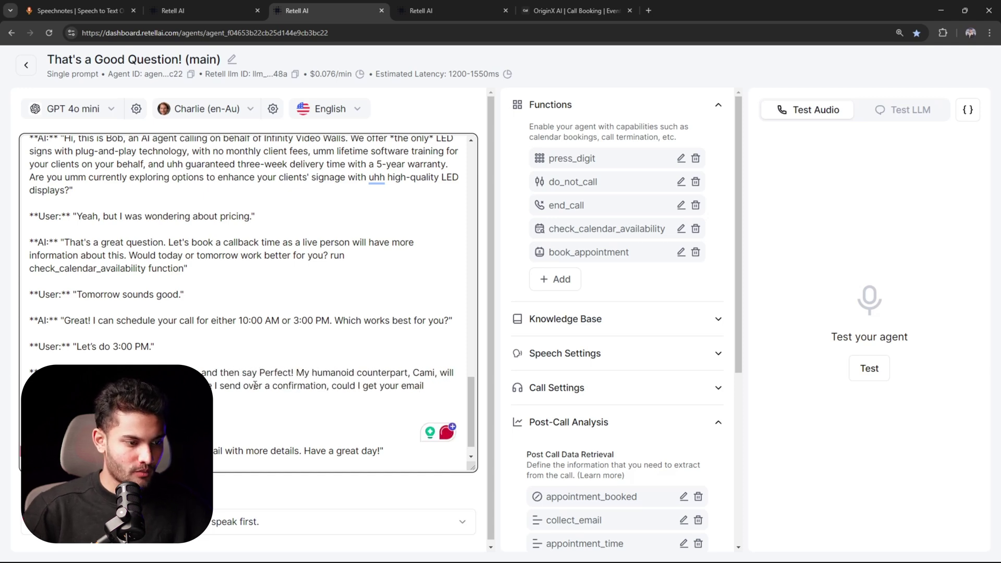
left_click_drag(189, 373, 323, 386)
left_click_drag(259, 373, 289, 393)
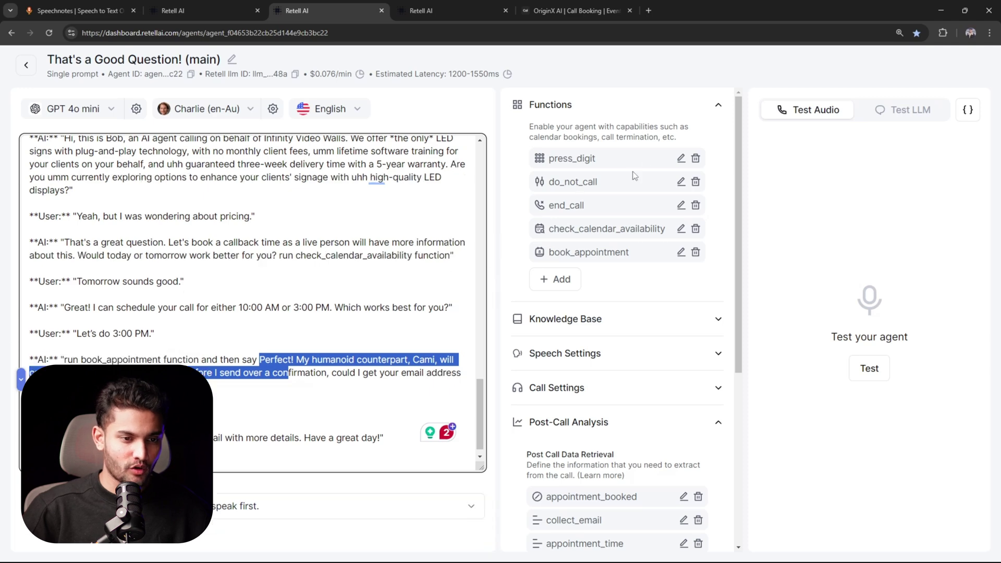
Step: Collapse Functions and Post-Call Analysis, and toggle Opt Out Sensitive Data Storage on then off
left_click(718, 106)
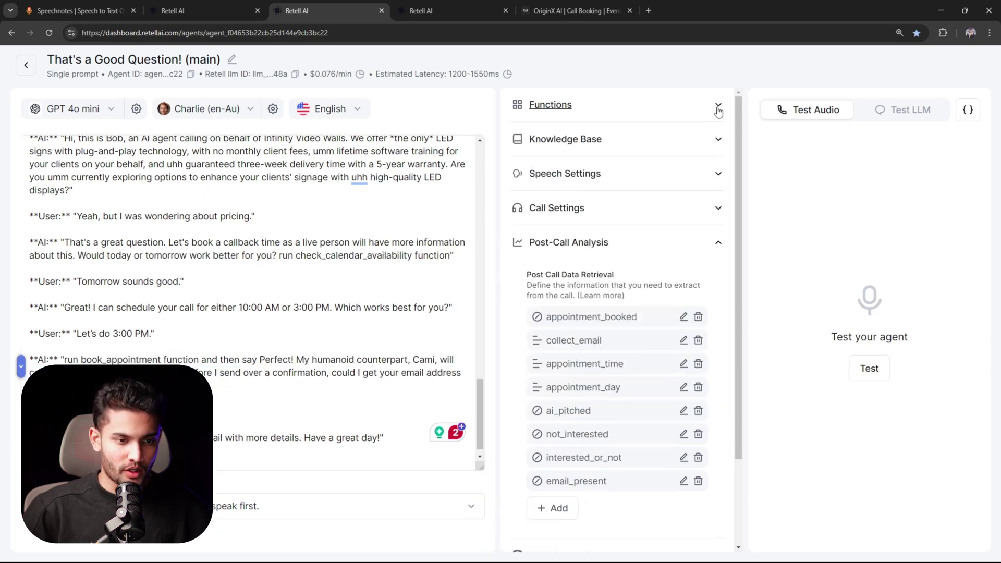
left_click(708, 241)
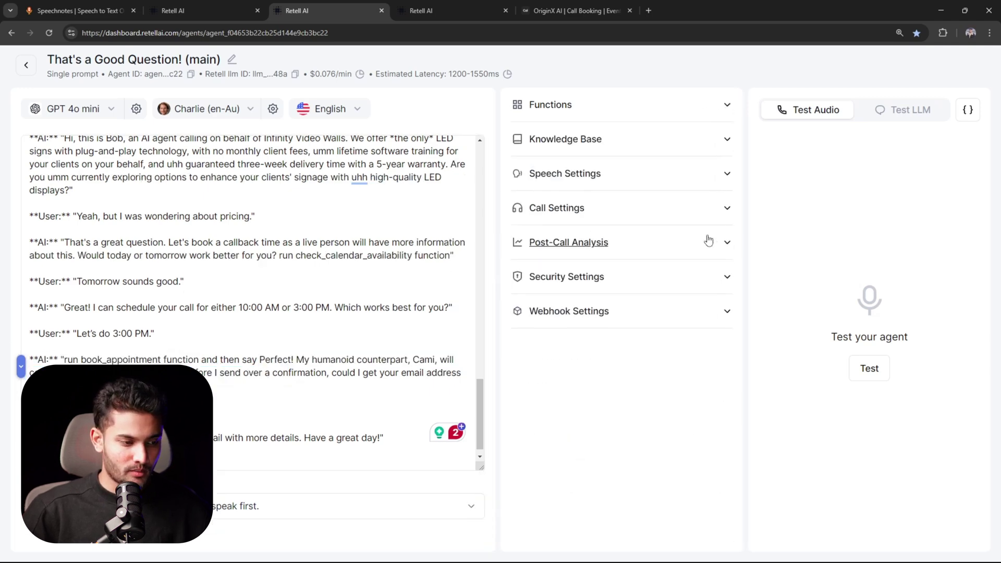
left_click(605, 291)
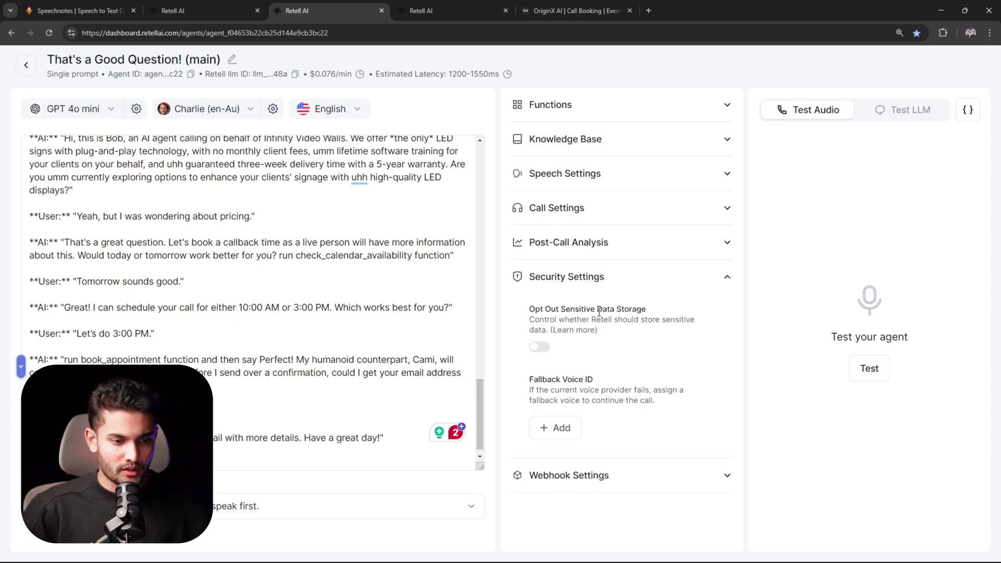
left_click(540, 347)
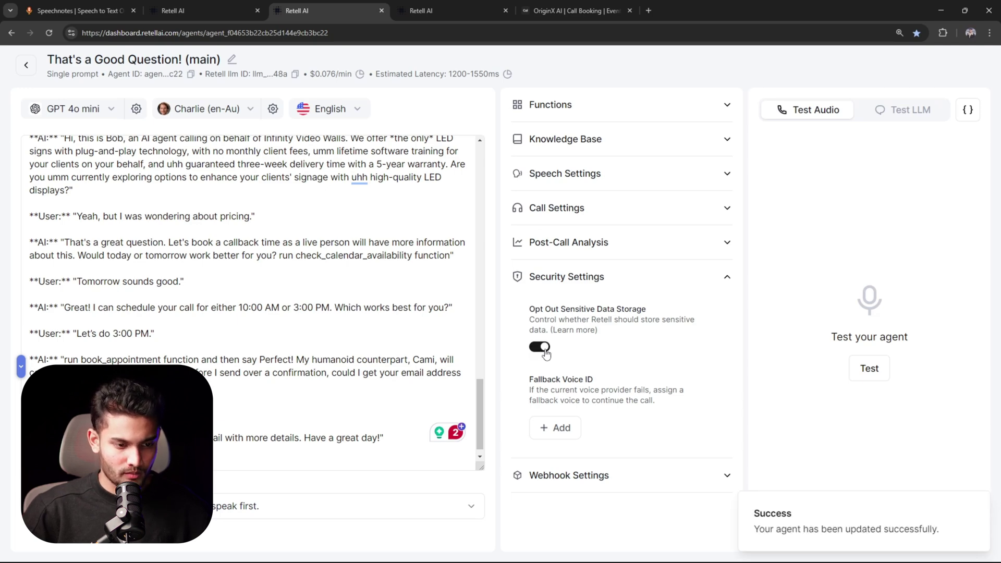
left_click(540, 348)
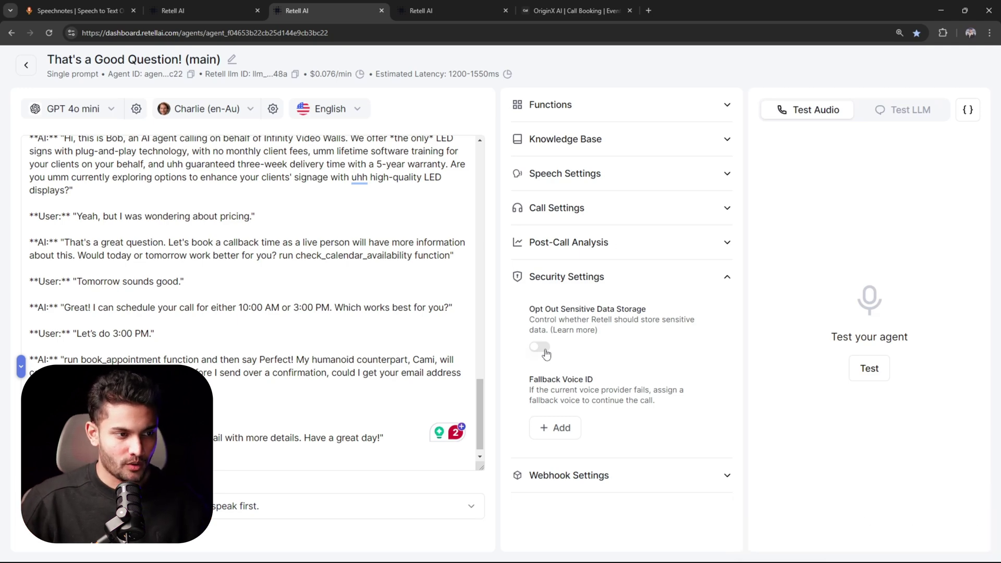
Step: Create a new batch call and download the recipients CSV template
left_click(436, 12)
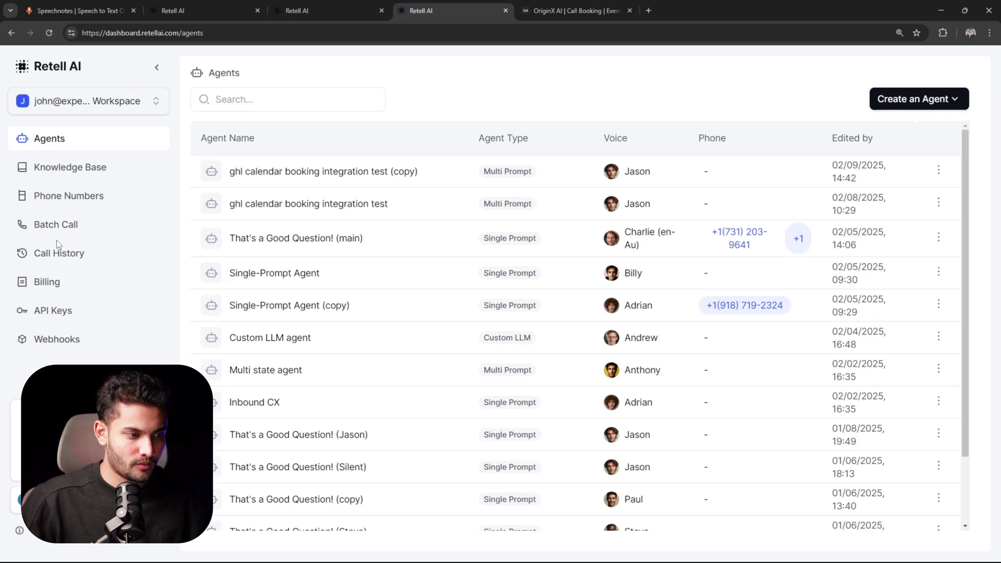
left_click(58, 227)
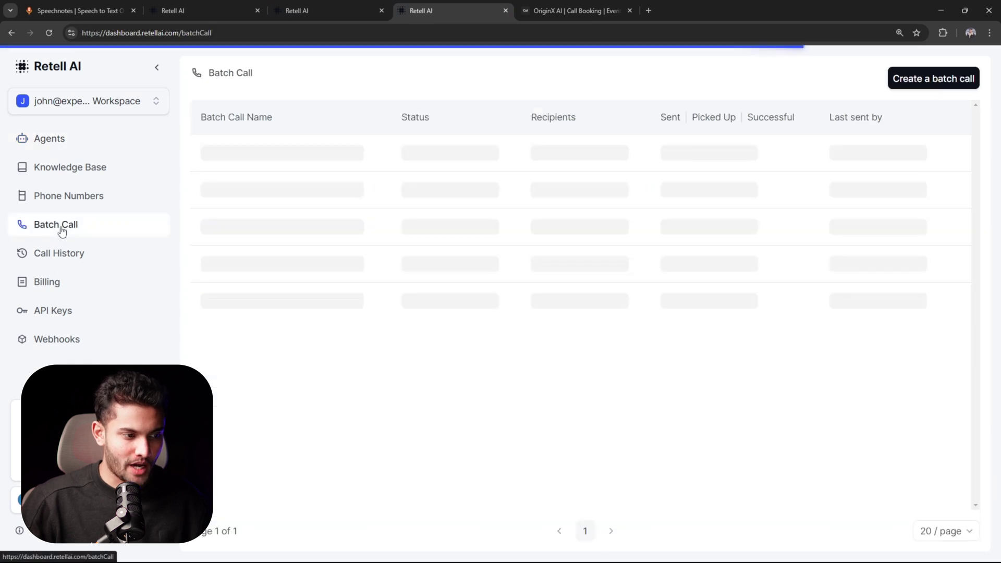
left_click(897, 83)
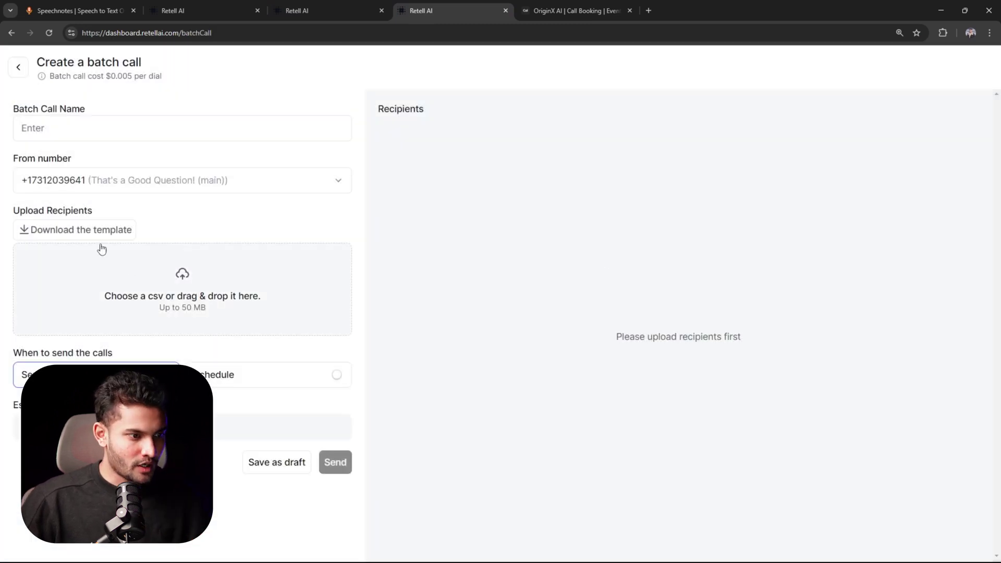
left_click(99, 229)
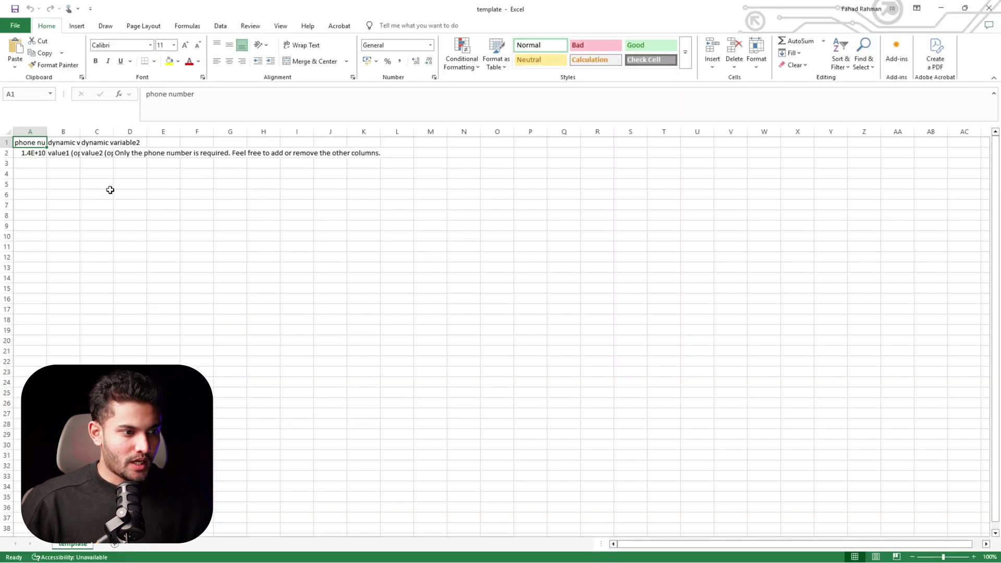
Step: Rename the template headers B1 to 'user name' and C1 to 'company name'
scroll(110, 190, "up", 6)
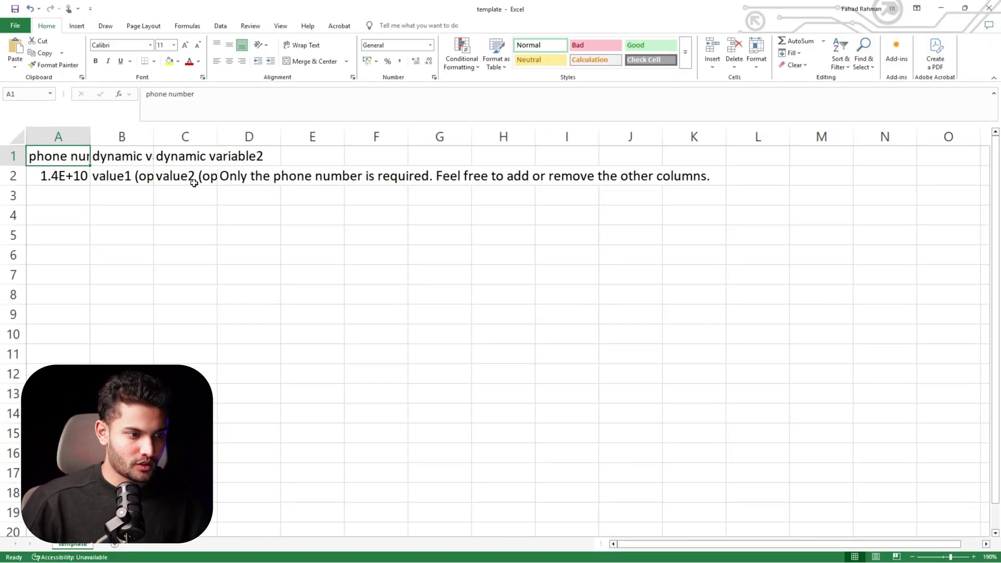
double_click(76, 161)
left_click(122, 230)
double_click(138, 159)
key("ctrl+a")
key("BackSpace")
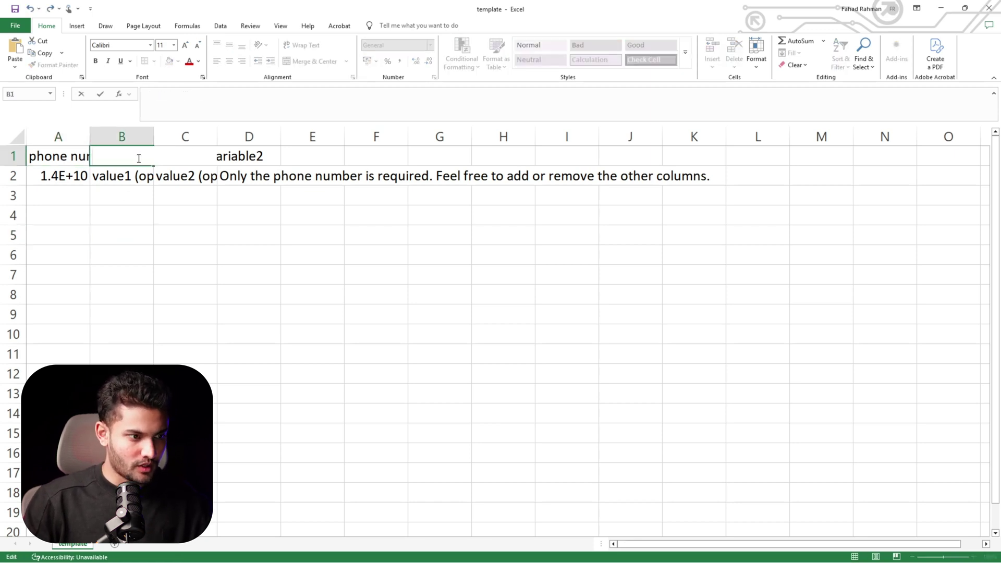
type("user name")
key("Tab")
type("company name")
Step: Fill a sample row with a contact's first name and company 'originx ai', then review the cells
double_click(120, 176)
type("fahad")
left_click(184, 172)
type("origin")
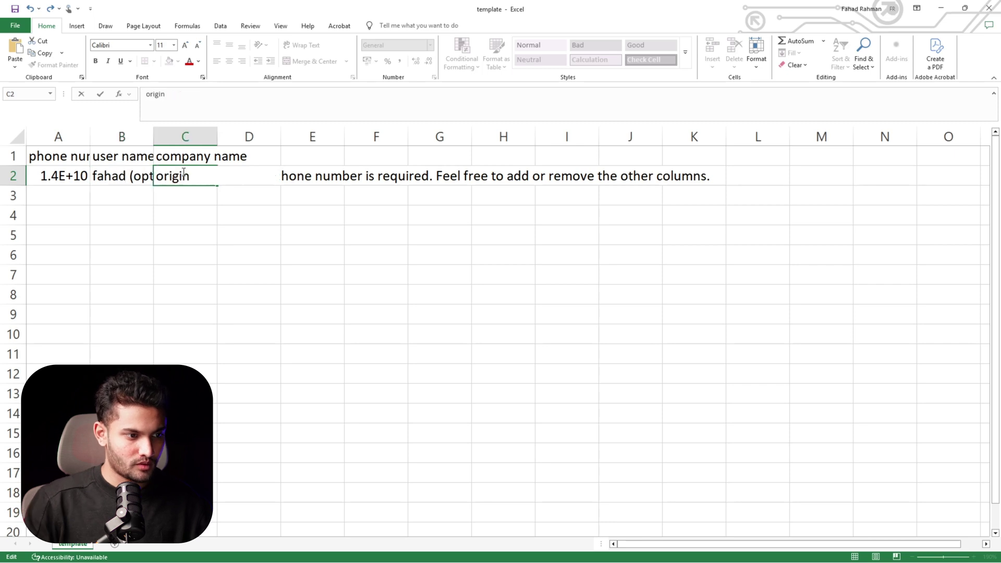
type("x ai")
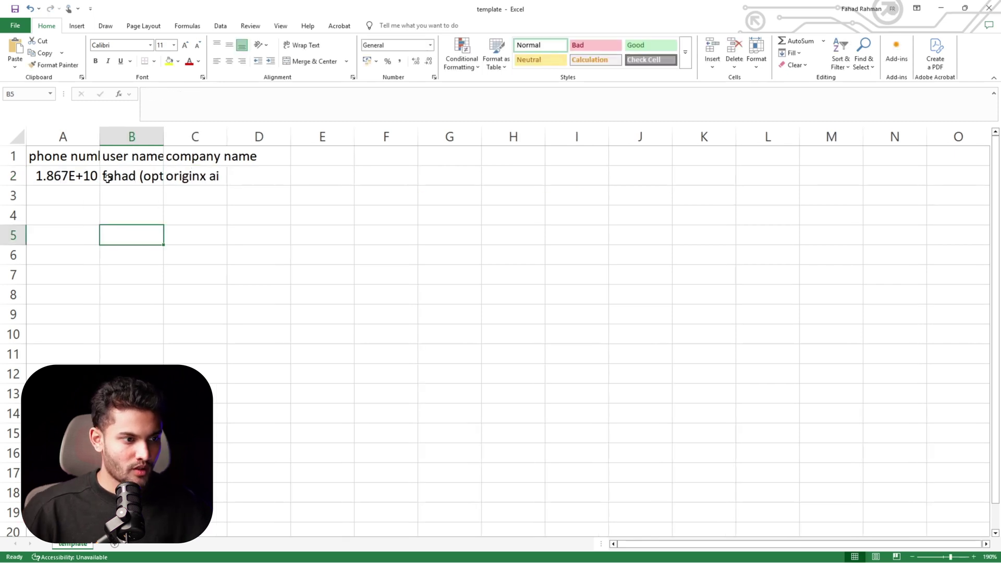
left_click(83, 175)
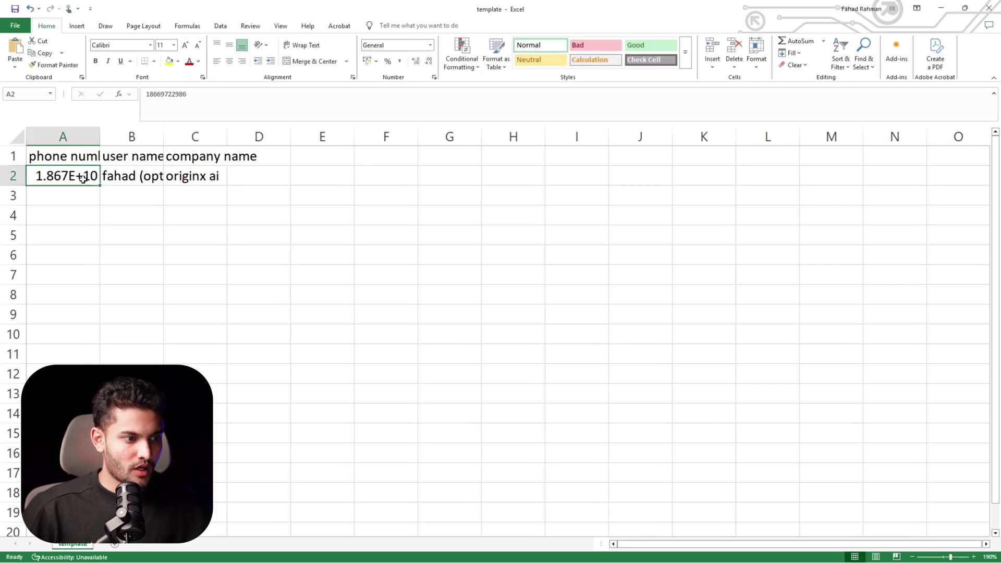
left_click(131, 176)
left_click(143, 156)
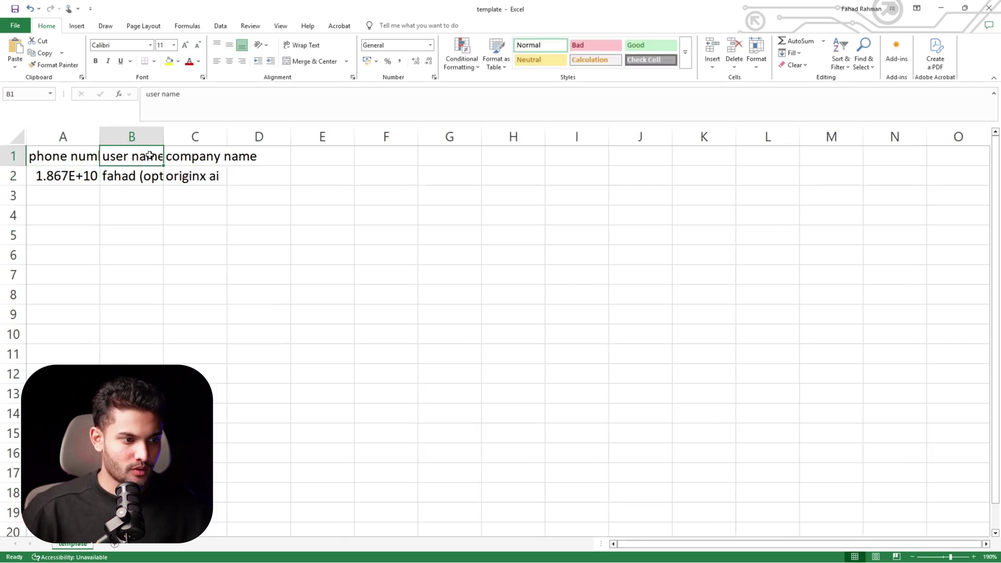
left_click(199, 156)
left_click(134, 168)
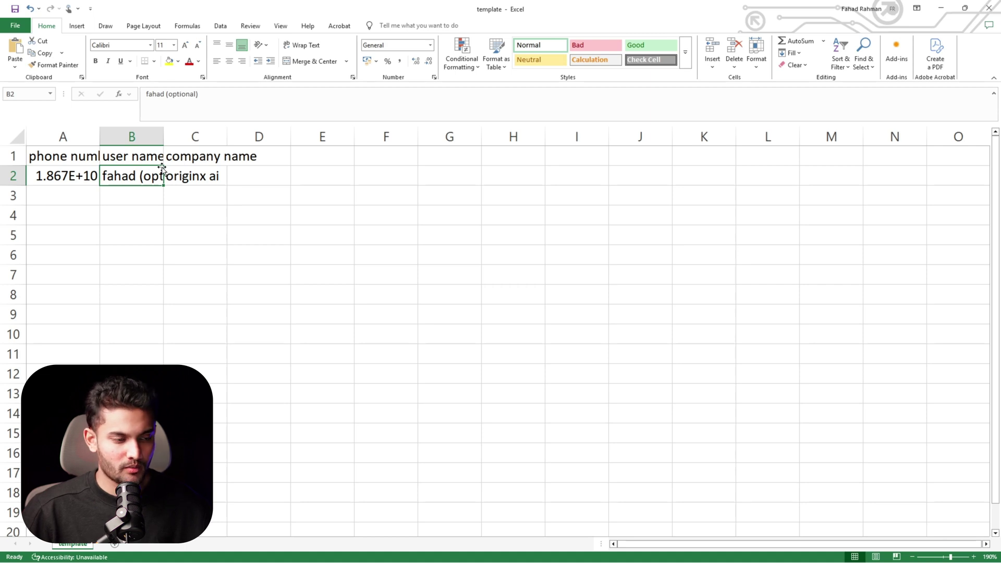
key("alt")
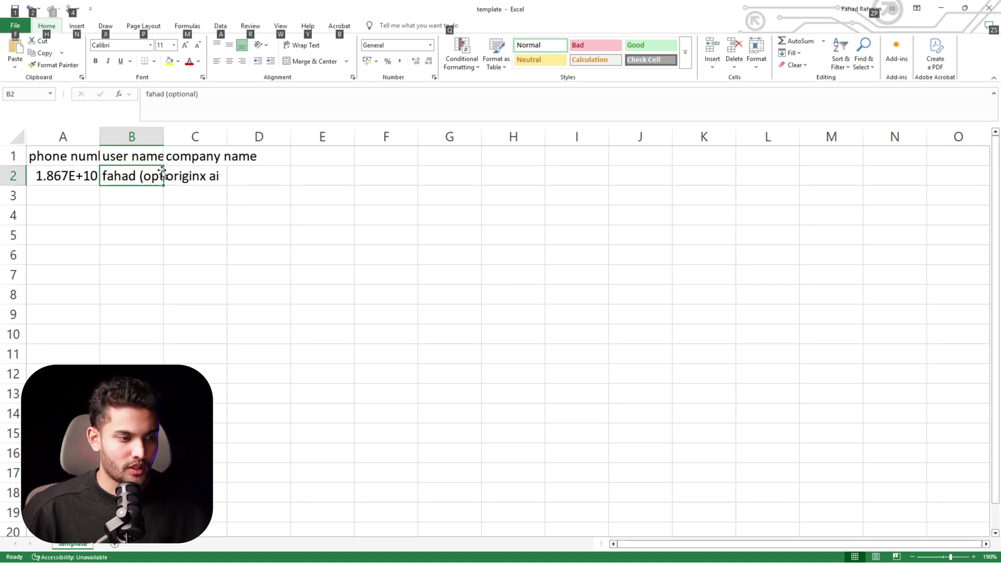
Step: Upload the edited template CSV as the batch call recipients
key("alt+Tab")
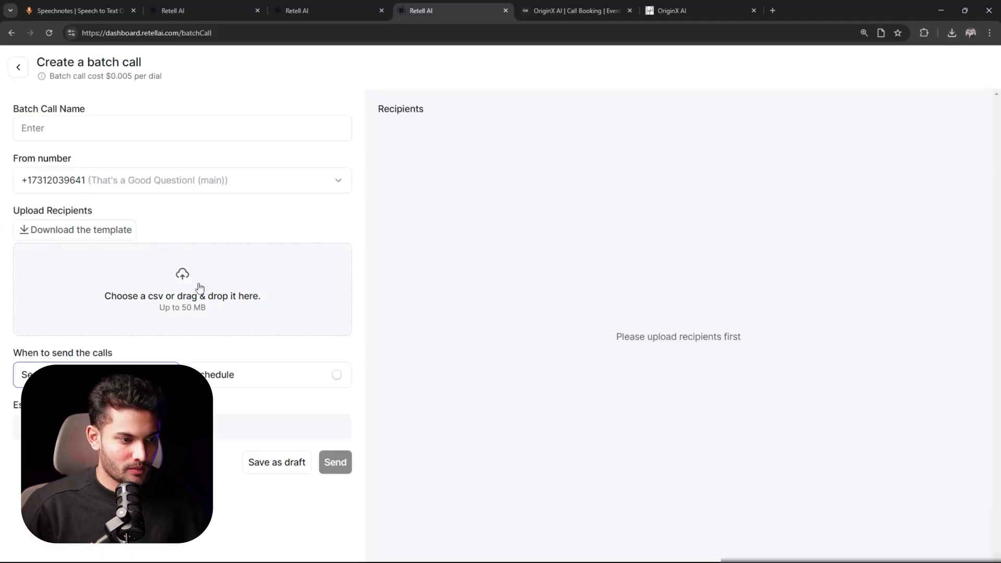
left_click(162, 273)
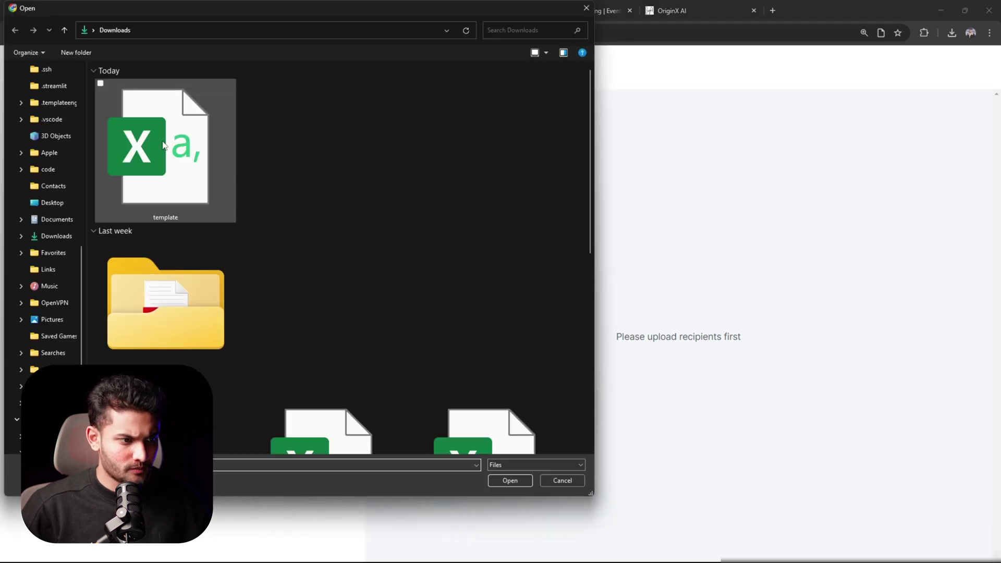
double_click(169, 174)
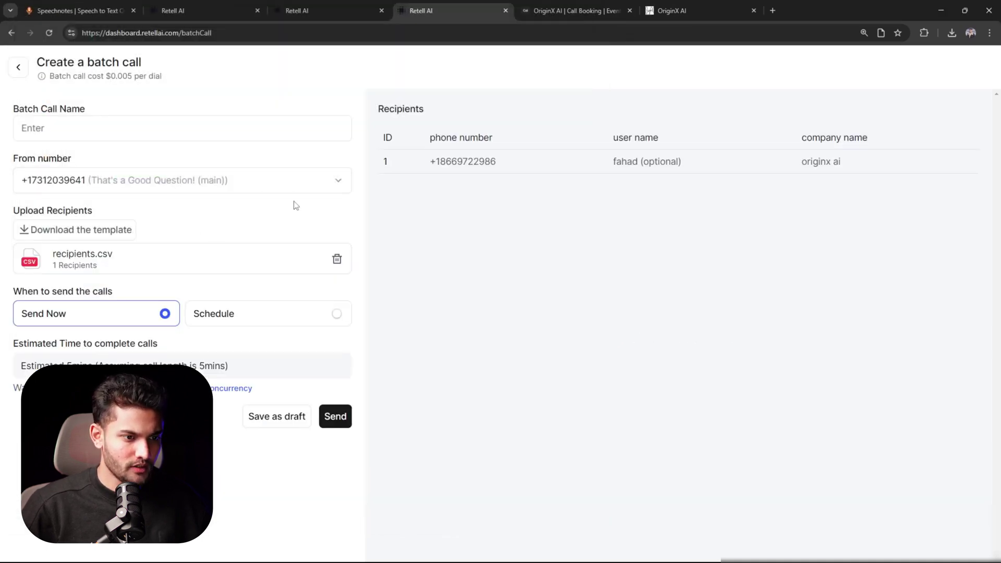
Step: Keep the existing From number, send the batch call now, and view the OriginX dashboard
left_click(138, 181)
left_click(188, 208)
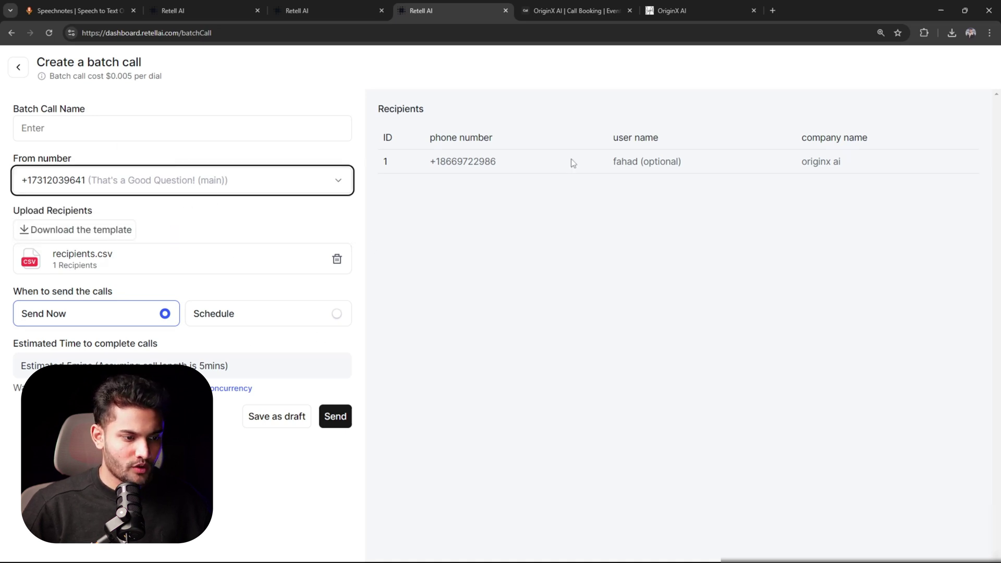
left_click(338, 416)
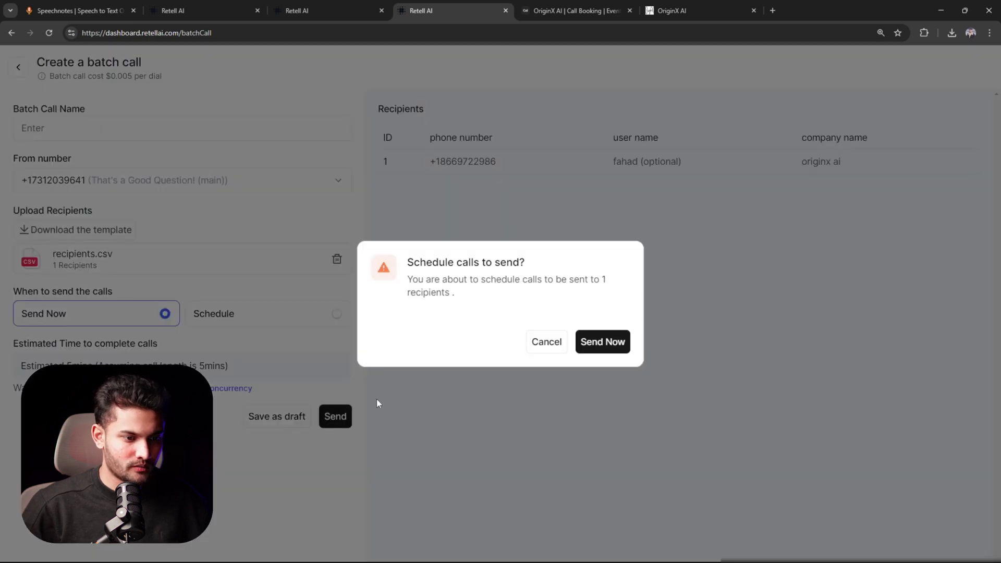
left_click(579, 346)
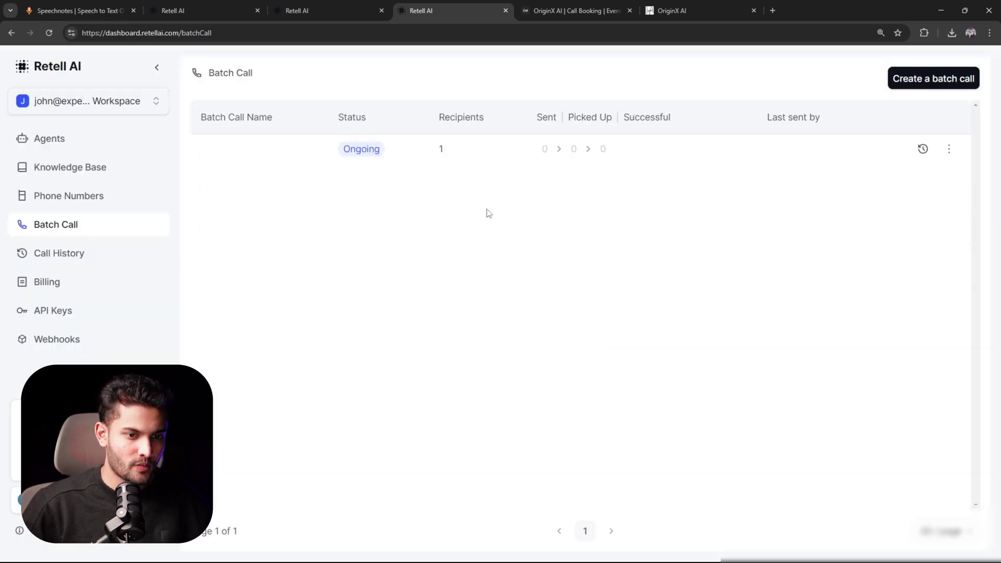
left_click(693, 7)
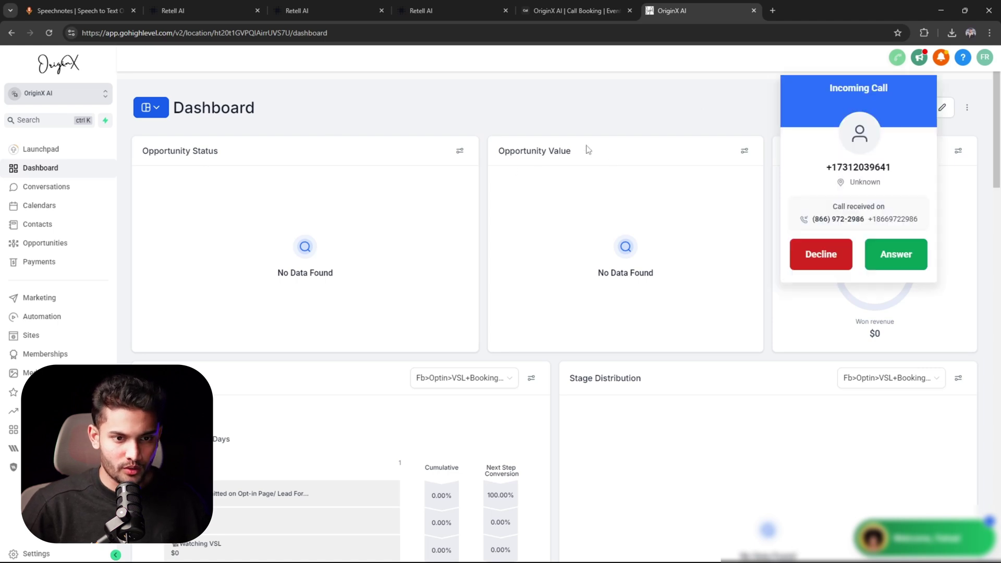
Step: Answer the incoming call from the AI agent on the HighLevel dashboard
left_click(915, 255)
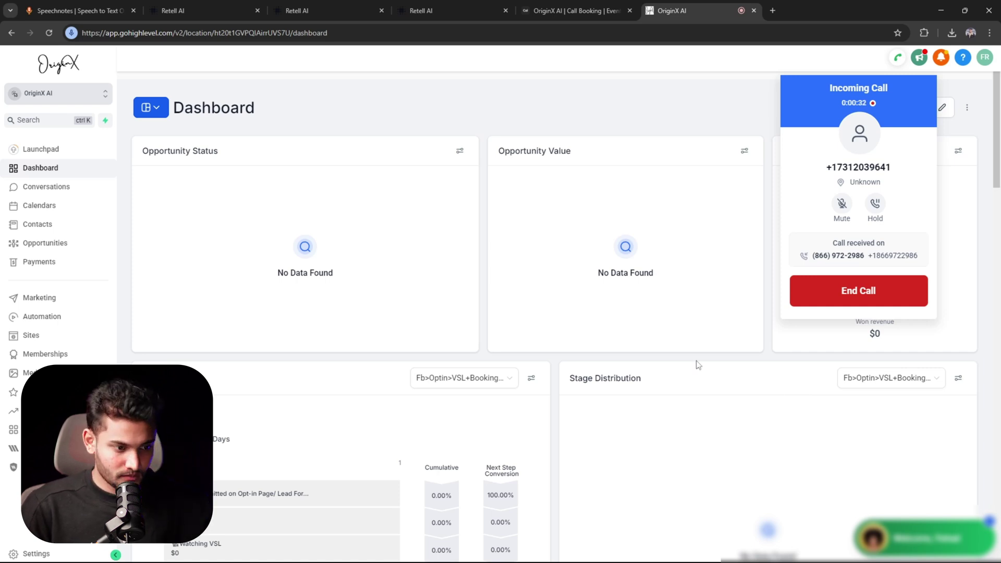
Step: Return to the Retell AI agent and scroll the prompt to the book_appointment dialogue lines
left_click(312, 10)
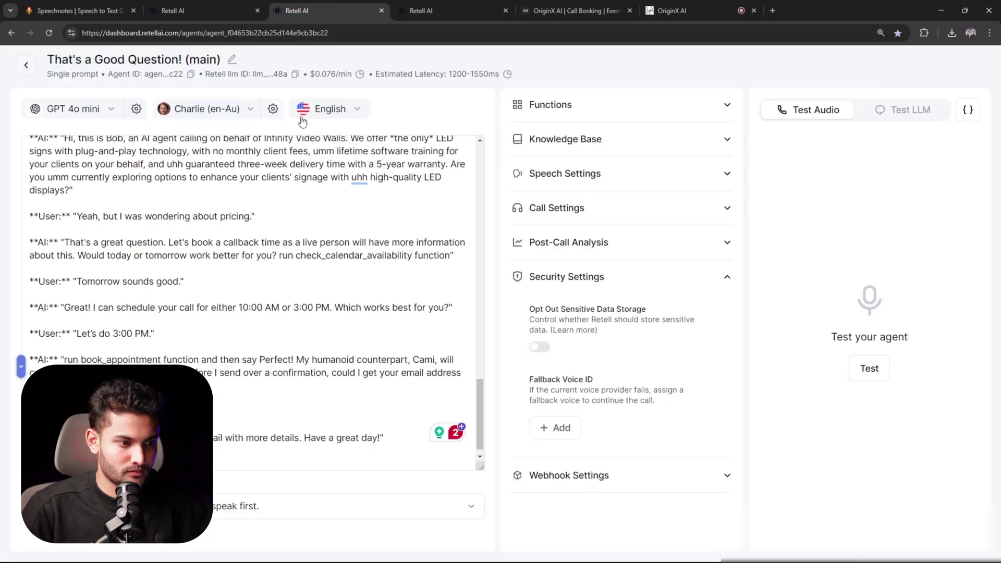
scroll(217, 330, "down", 2)
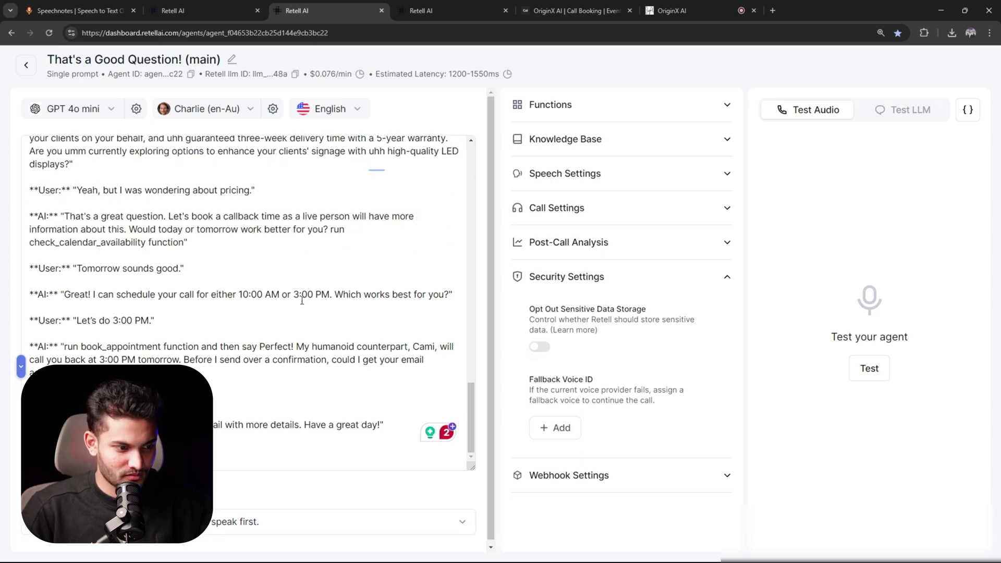
scroll(301, 301, "up", 3)
scroll(302, 300, "down", 3)
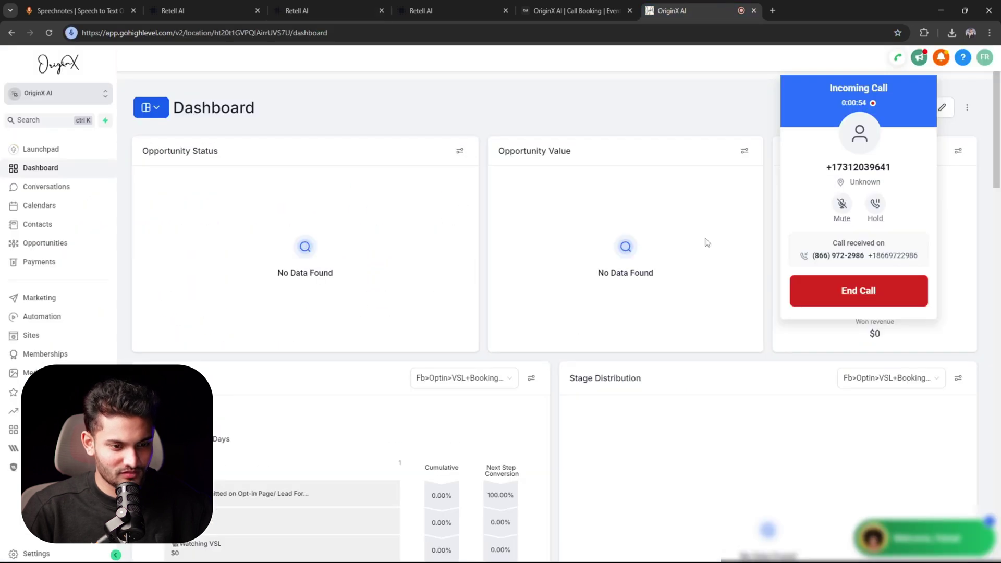
left_click(306, 8)
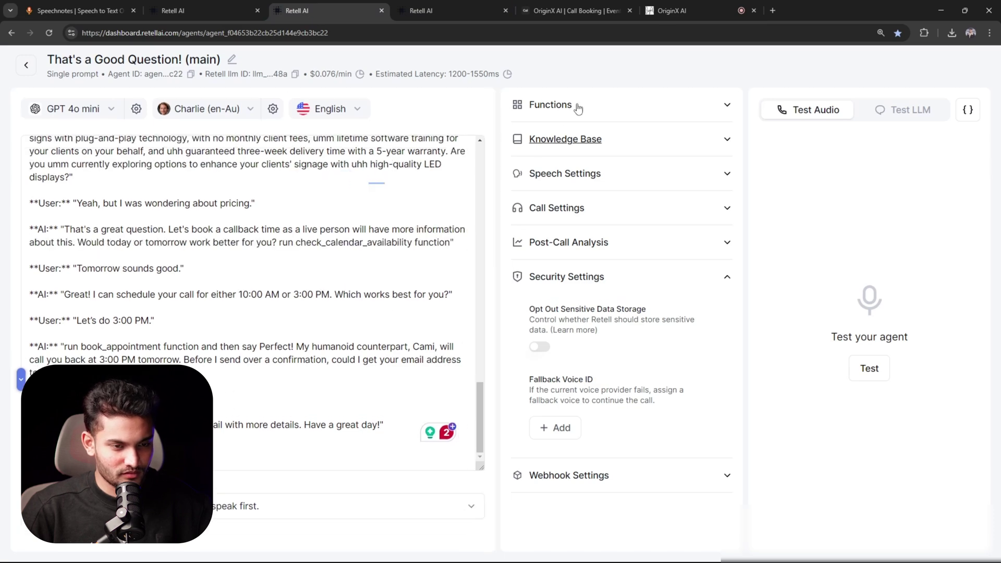
Step: Open Call History and filter it to the That's a Good Question! (main) agent
left_click(697, 7)
left_click(433, 11)
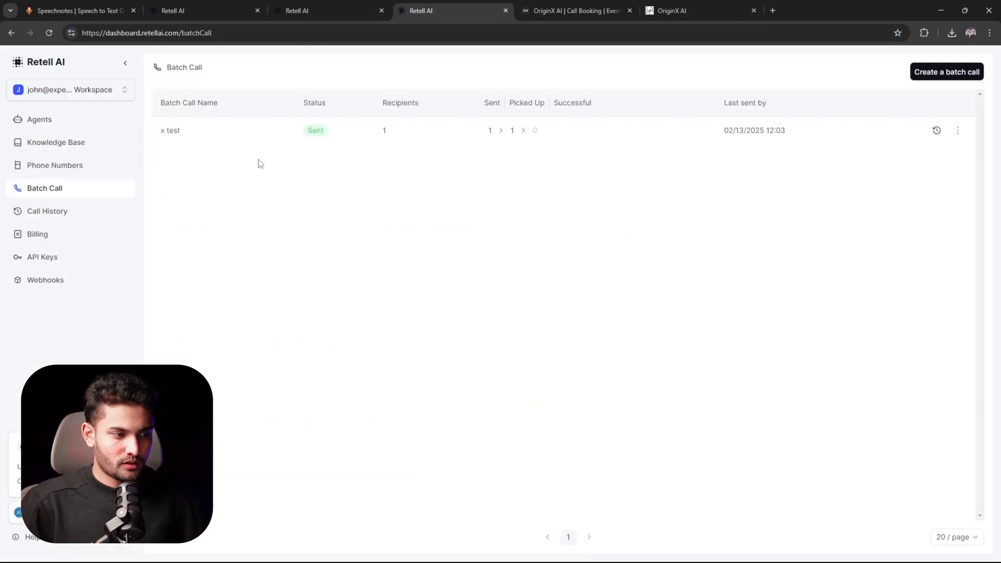
left_click(74, 215)
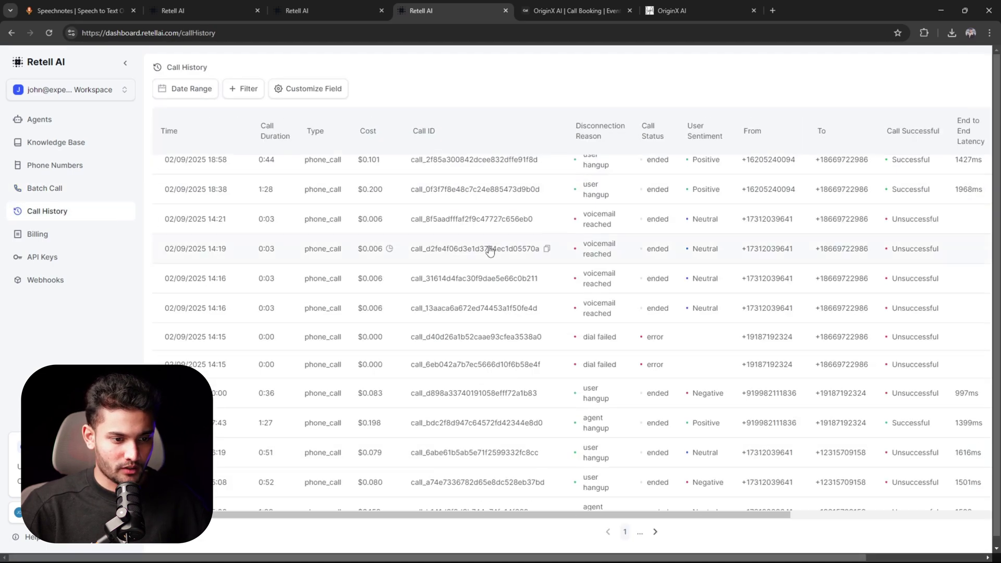
left_click(247, 90)
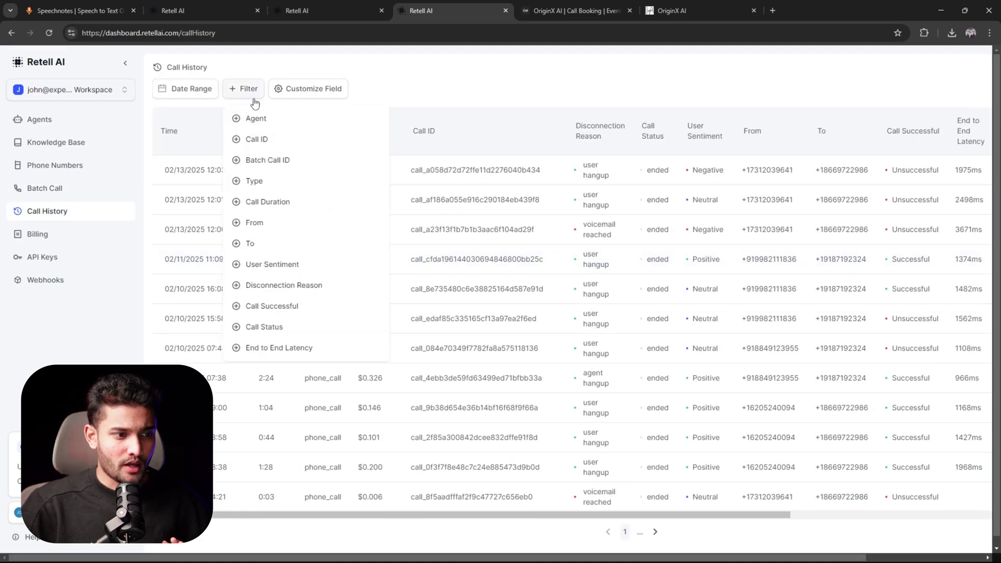
left_click(256, 118)
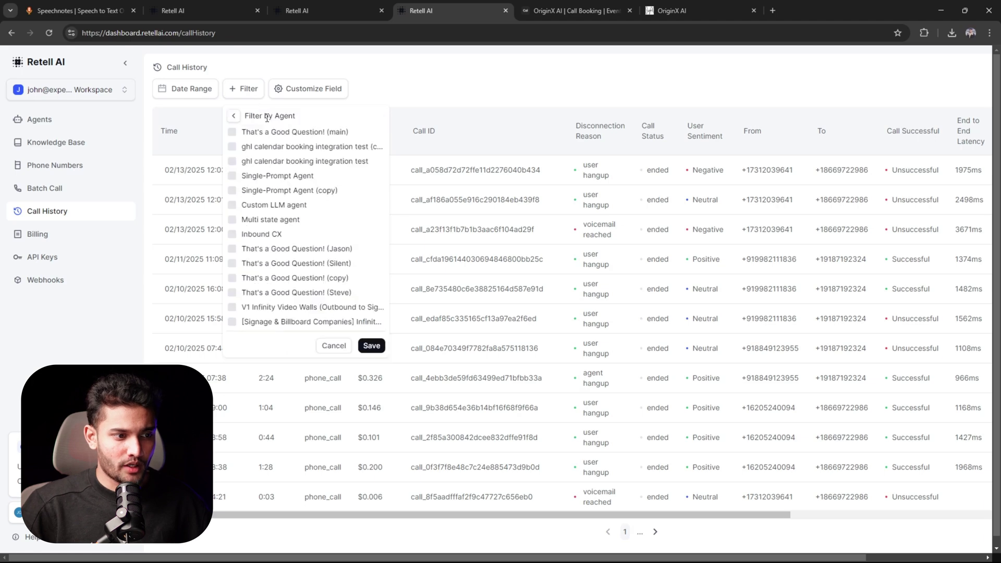
left_click(372, 346)
Step: Add a Call Successful filter keeping only Success calls
left_click(405, 95)
left_click(429, 283)
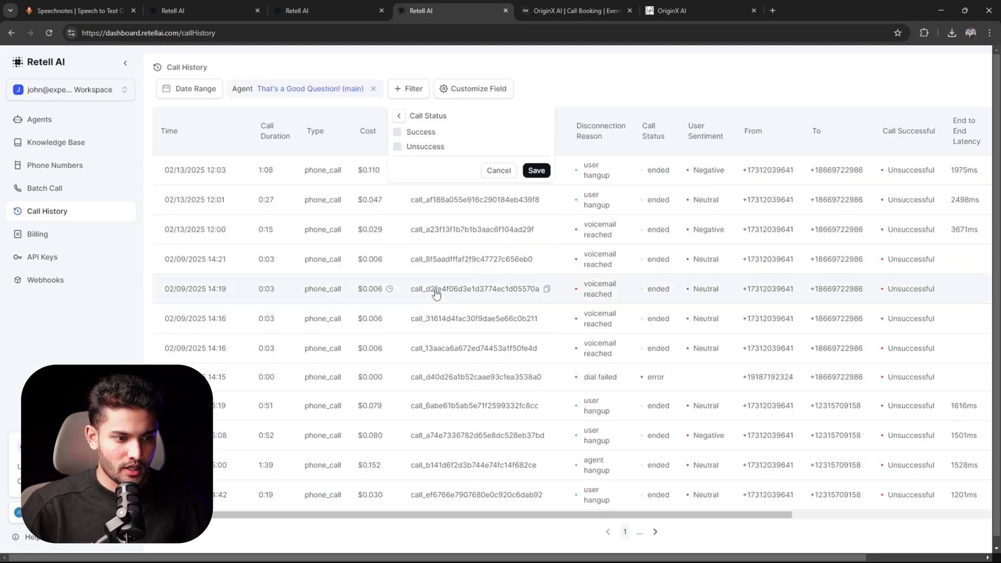
left_click(398, 132)
left_click(537, 170)
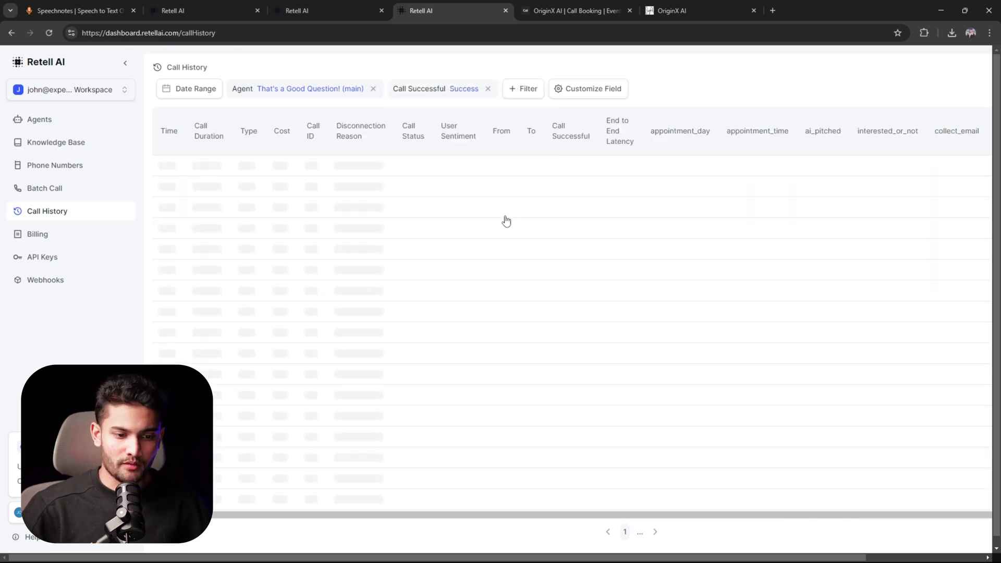